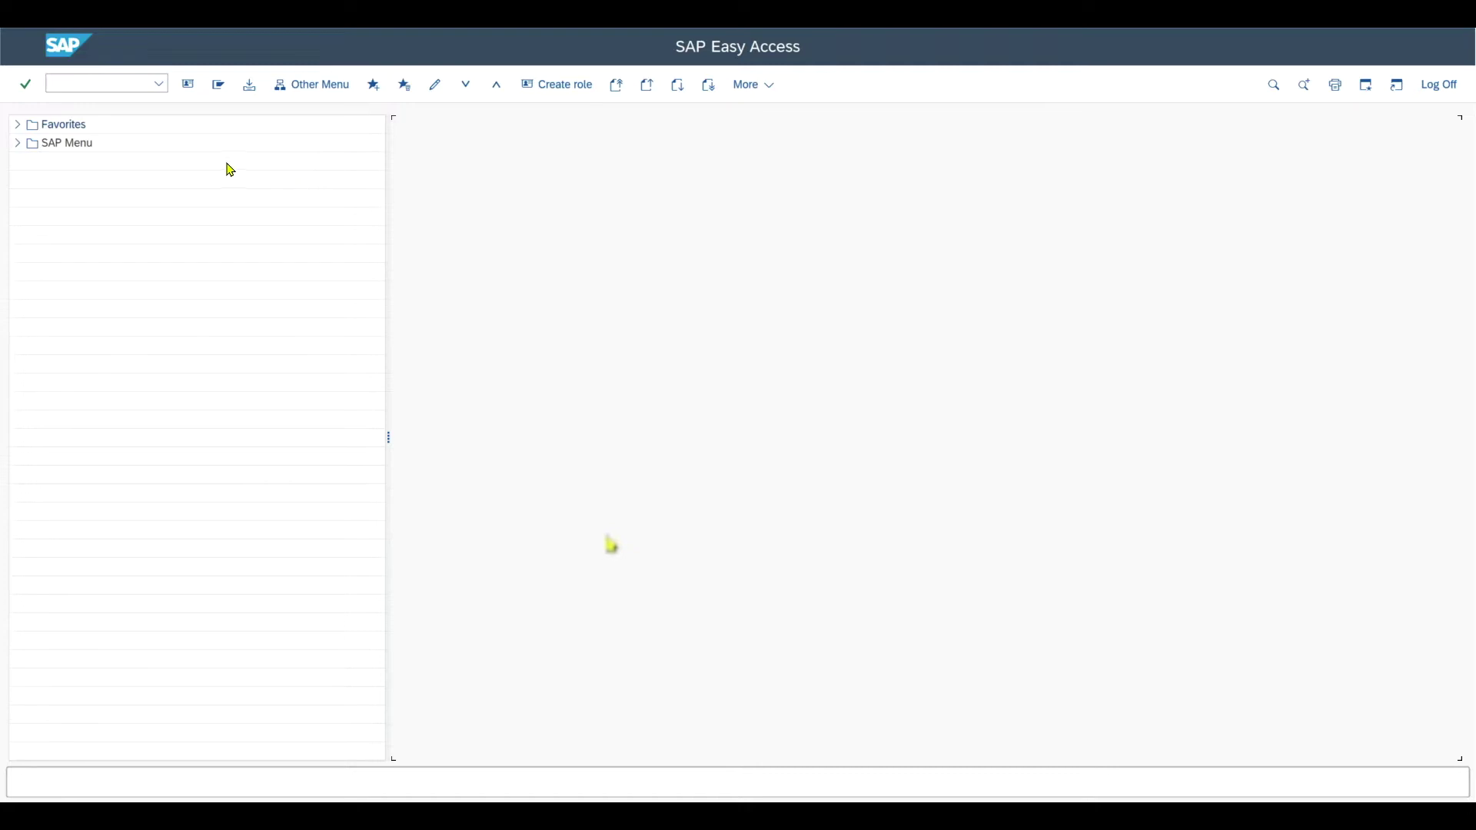
Open Create Cost Element (KA01) for controlling area DE02, validity to 31.12.9999.
click(100, 85)
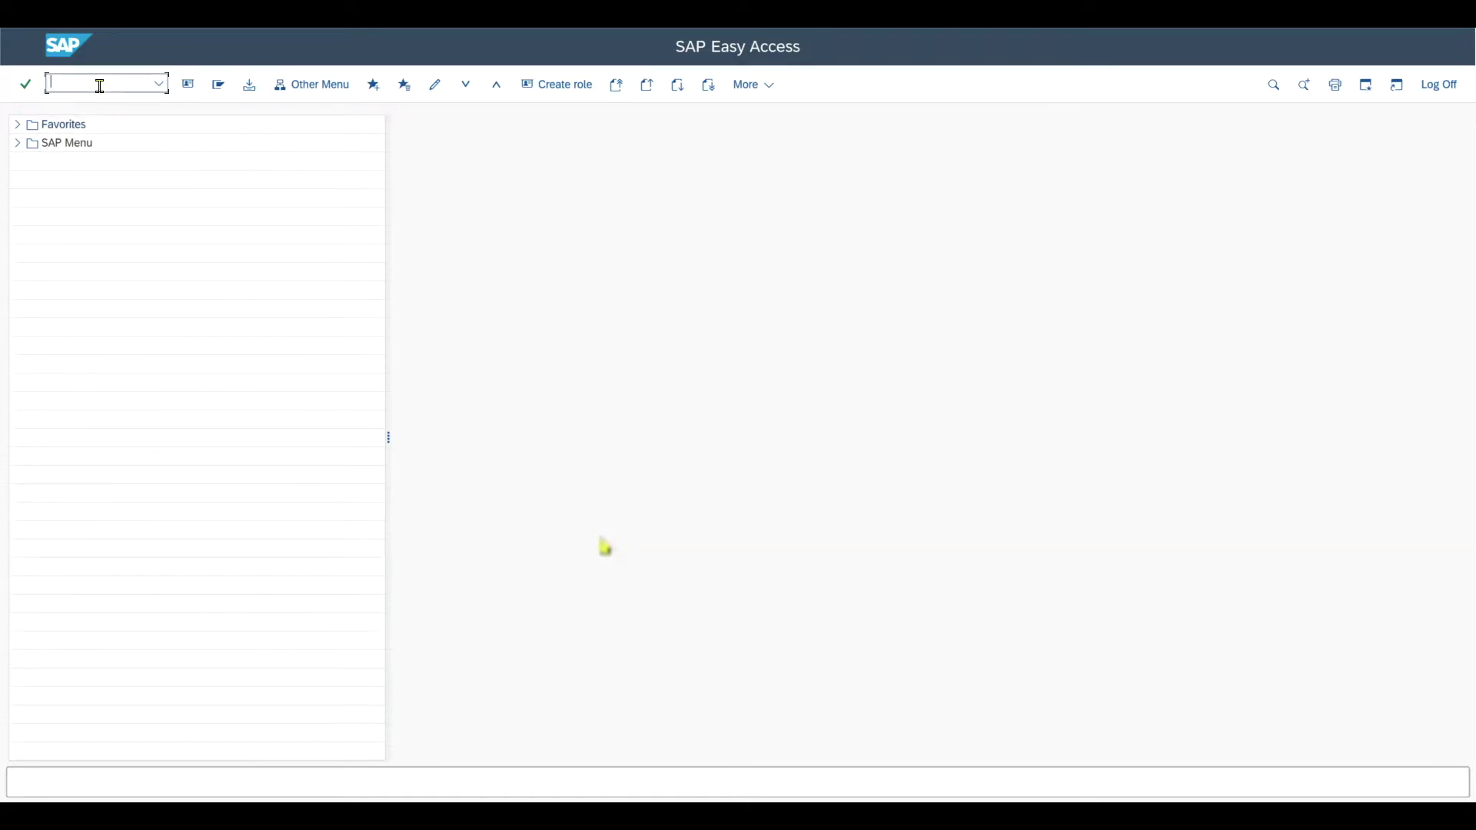
text(ka01)
key(Return)
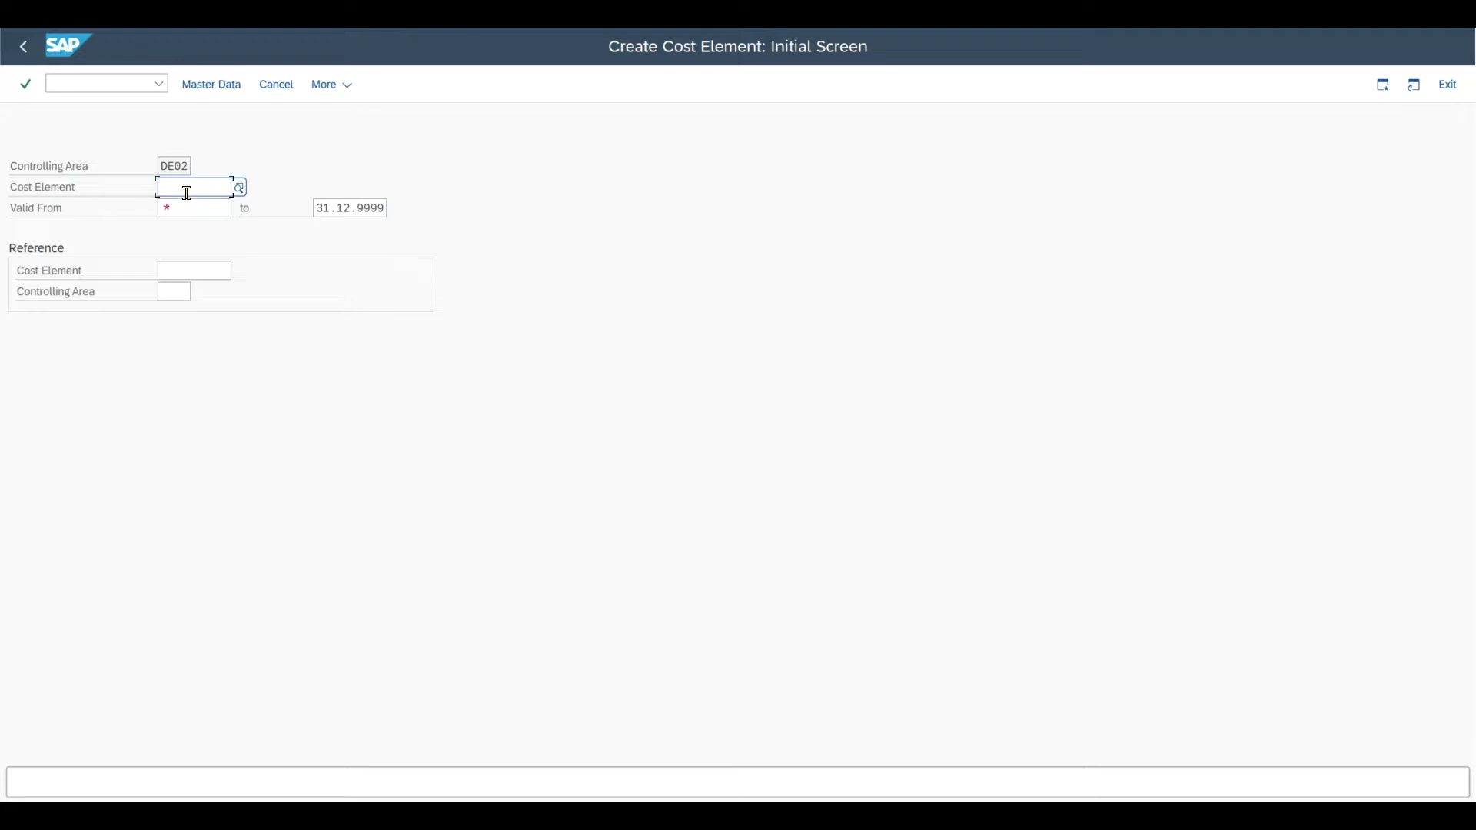
click(106, 88)
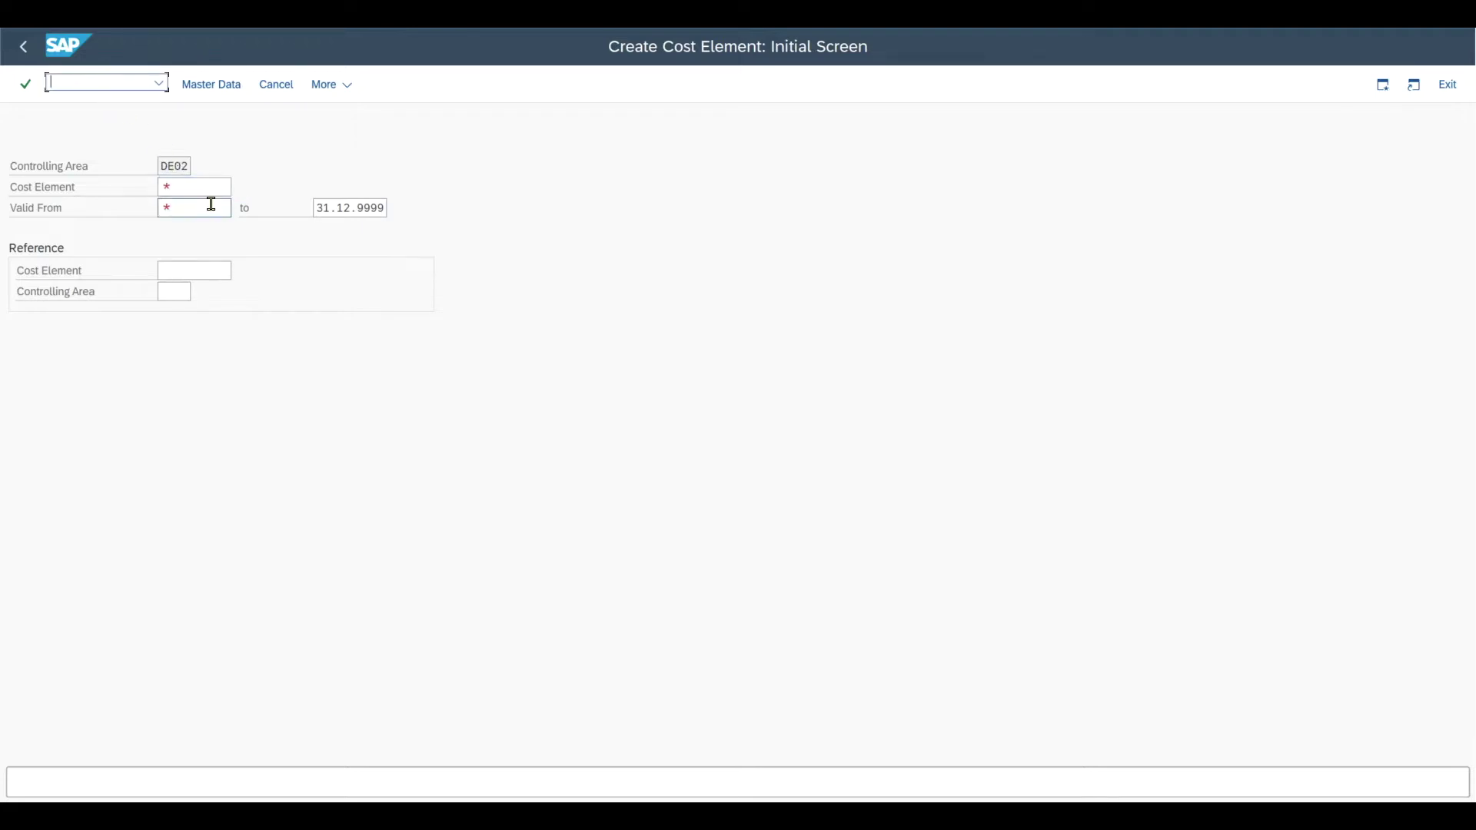
Display cost element 685400 with KS03 and check its category 1 for primary costs.
text(/n)
text(ks03)
key(Return)
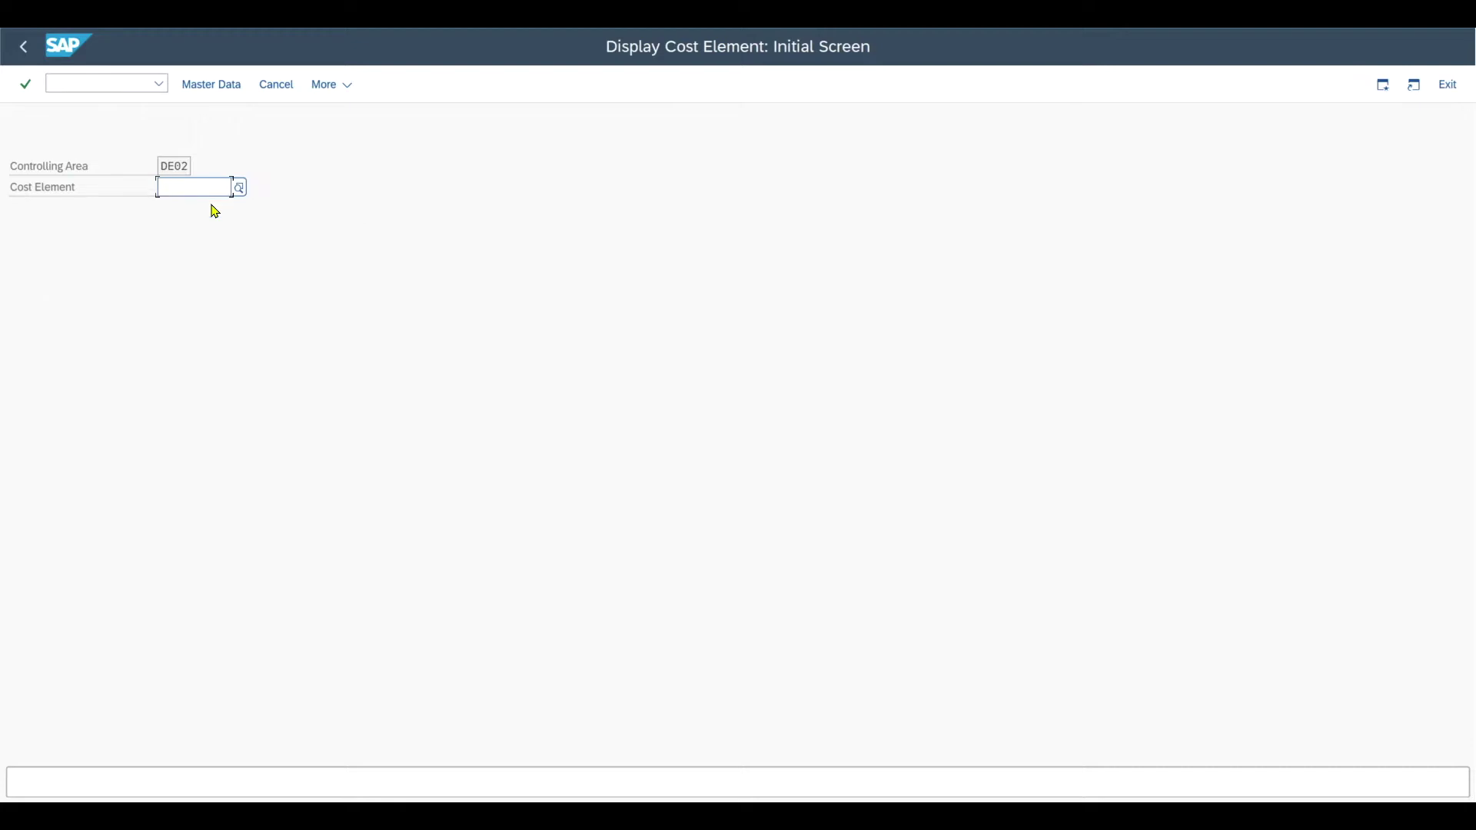
key(Down)
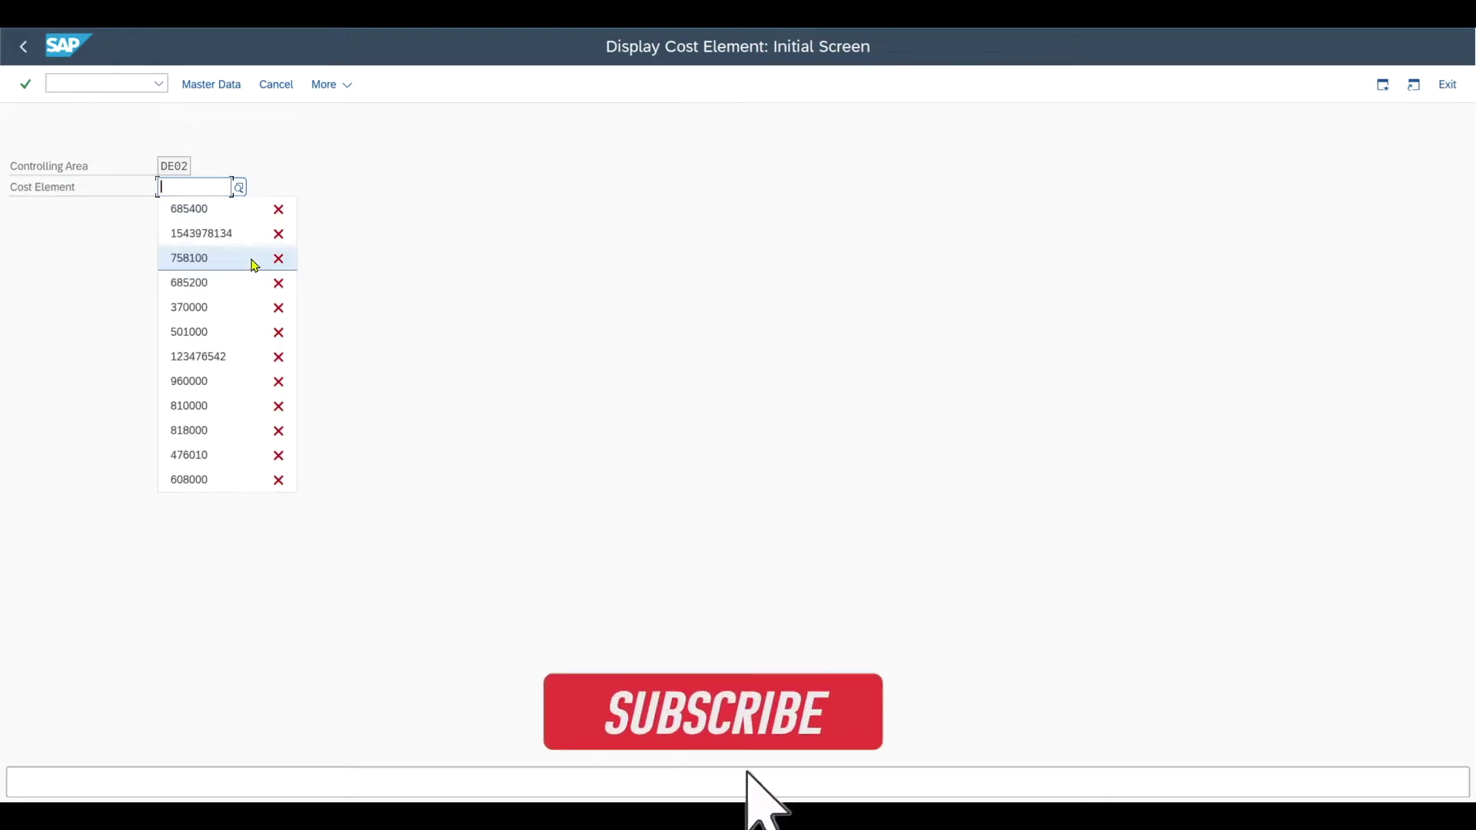
click(218, 212)
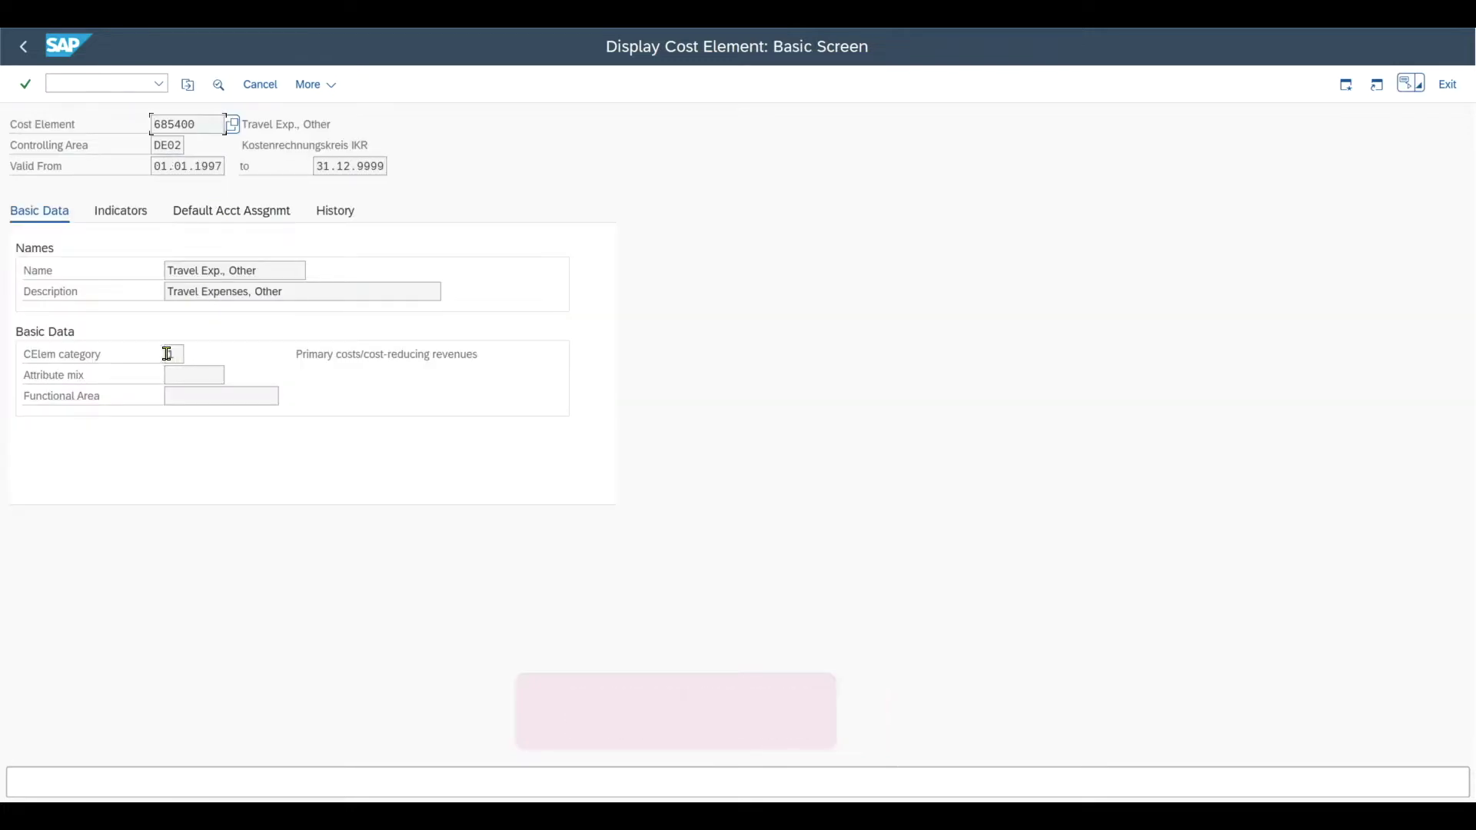
click(168, 354)
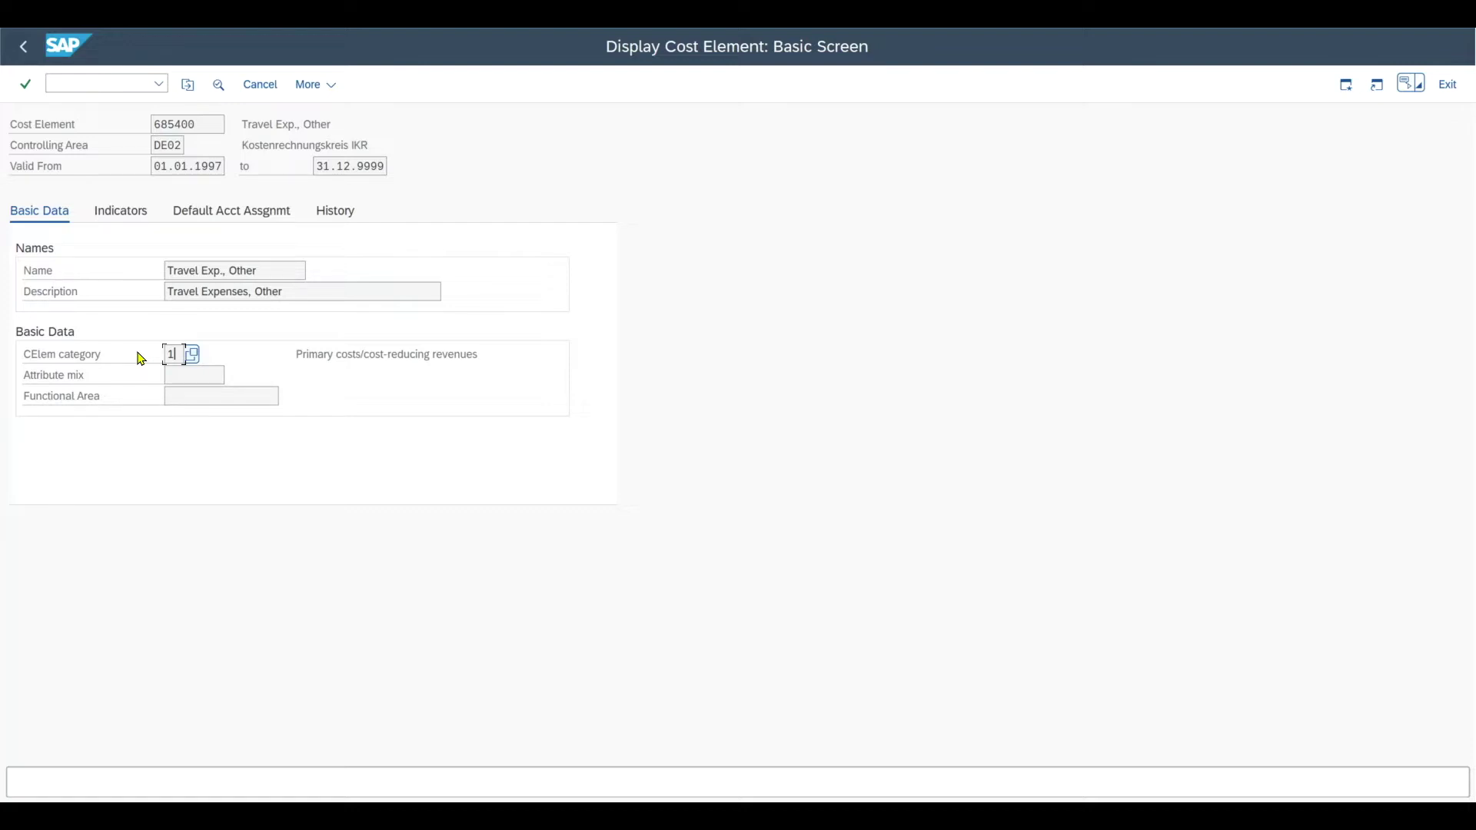
Set chart of accounts IKR's controlling integration to 2 Automatic creation of cost elements.
key(F3)
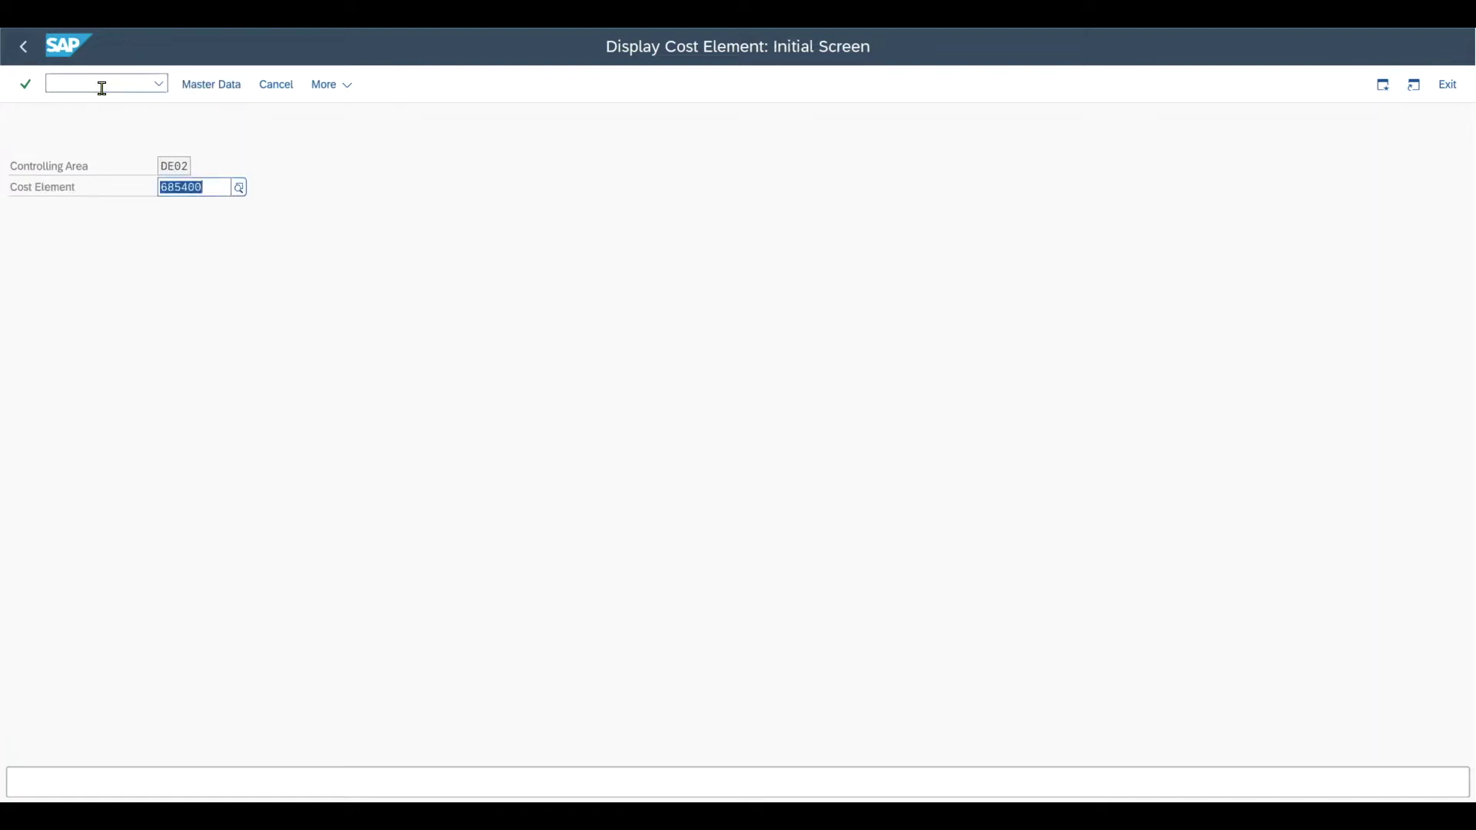
click(102, 86)
text(/n)
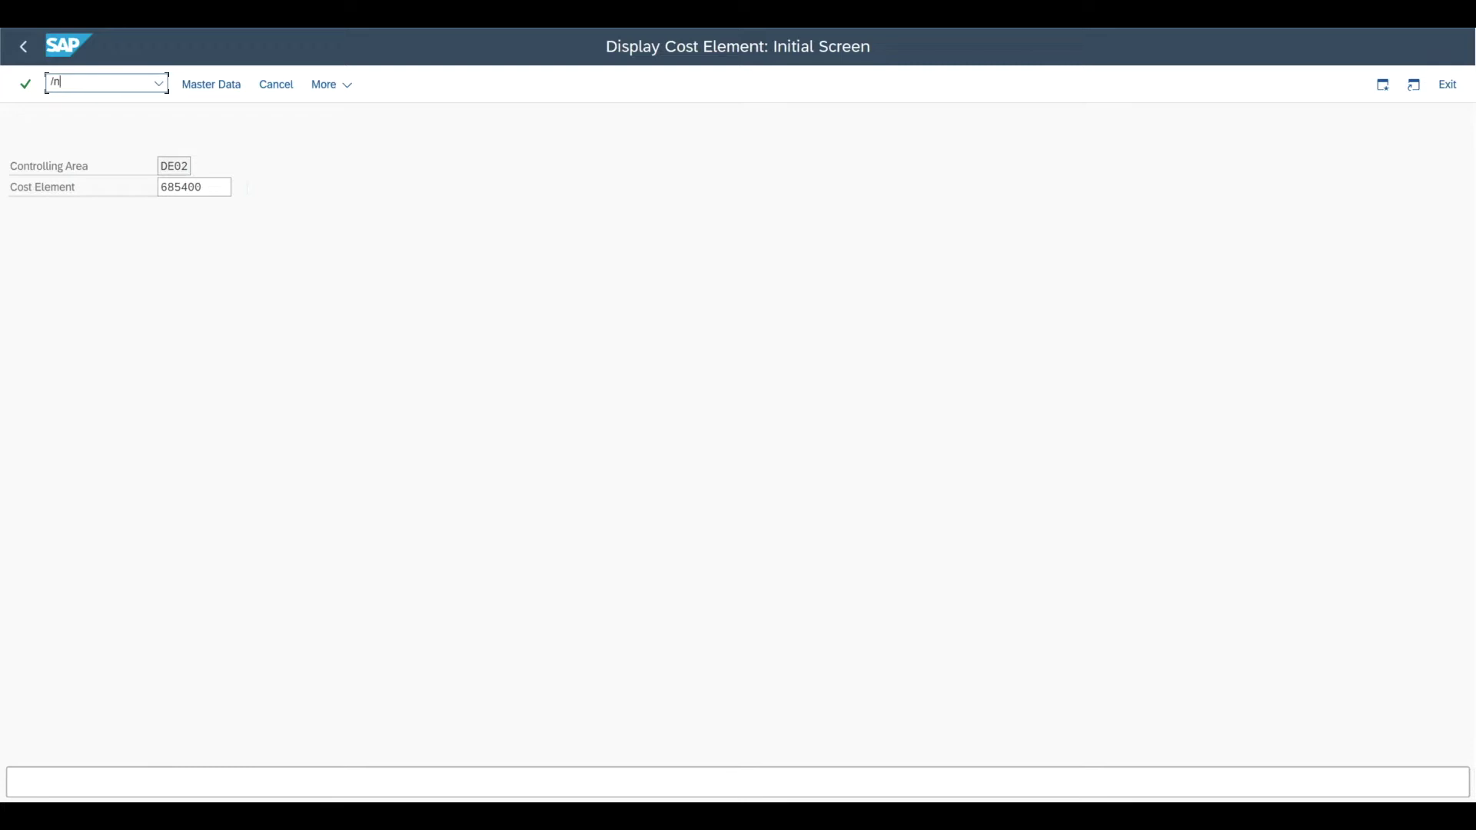
text(ob13)
key(Return)
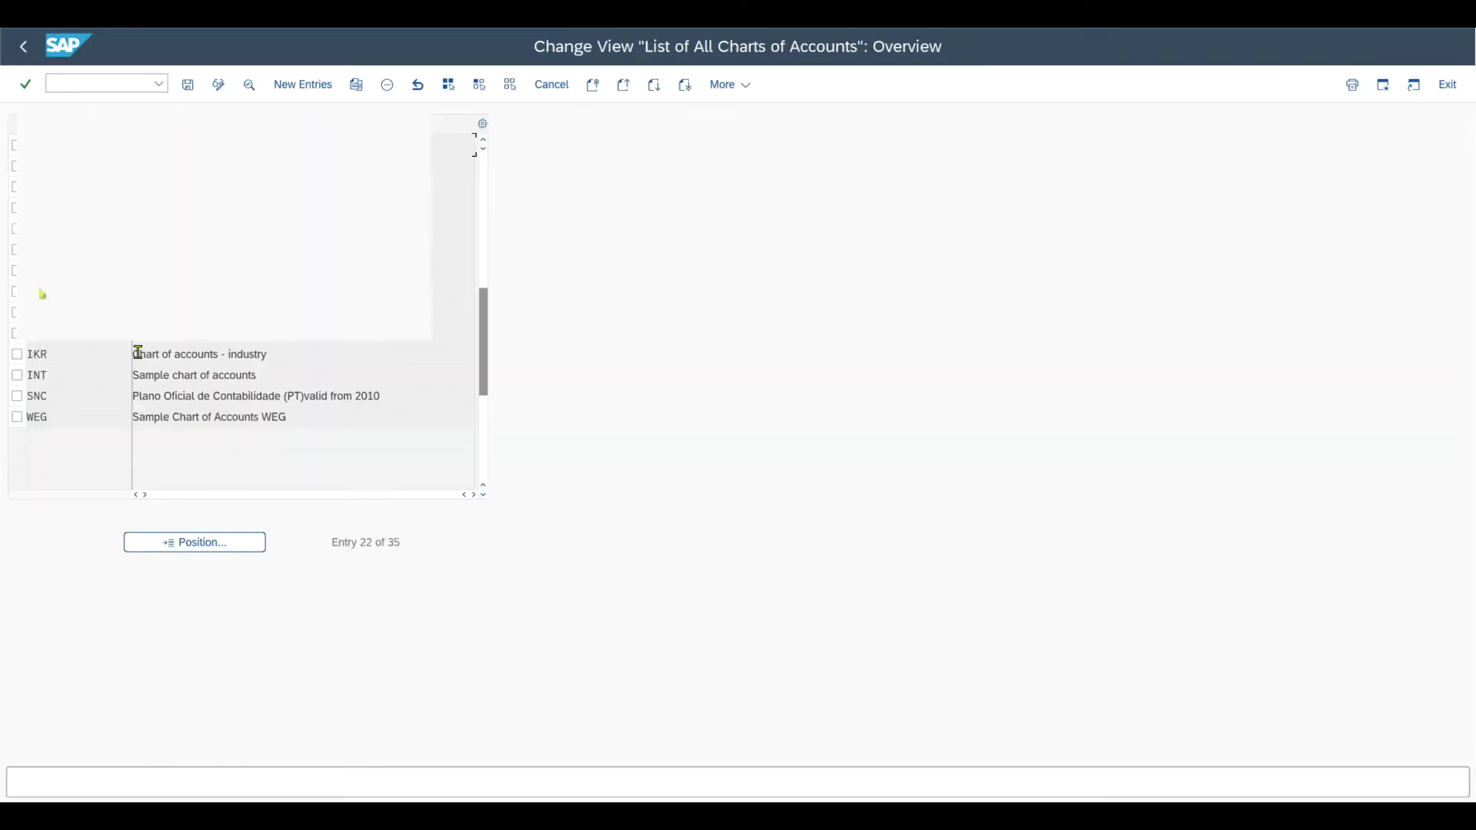
double_click(82, 360)
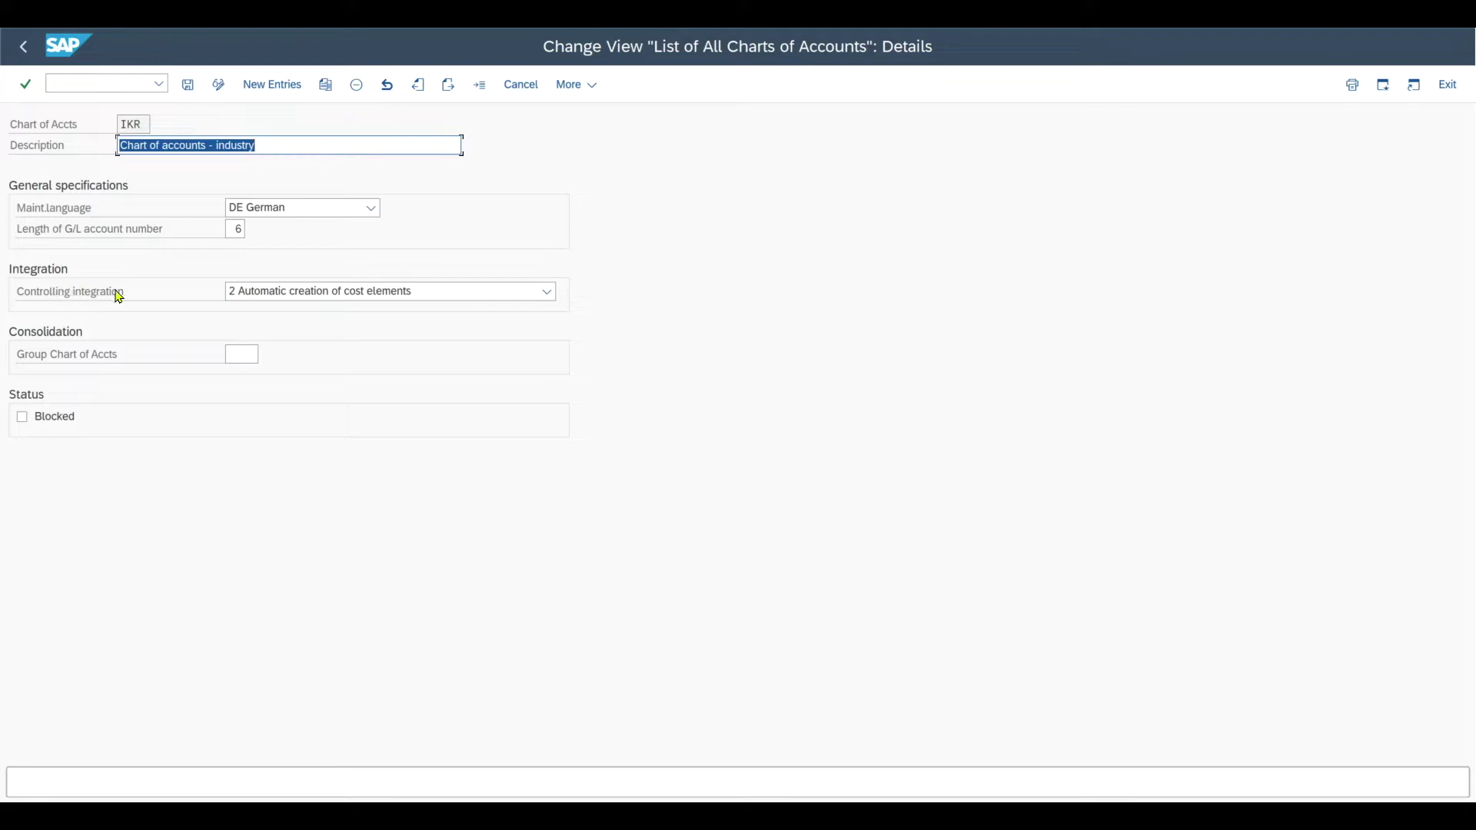
click(303, 297)
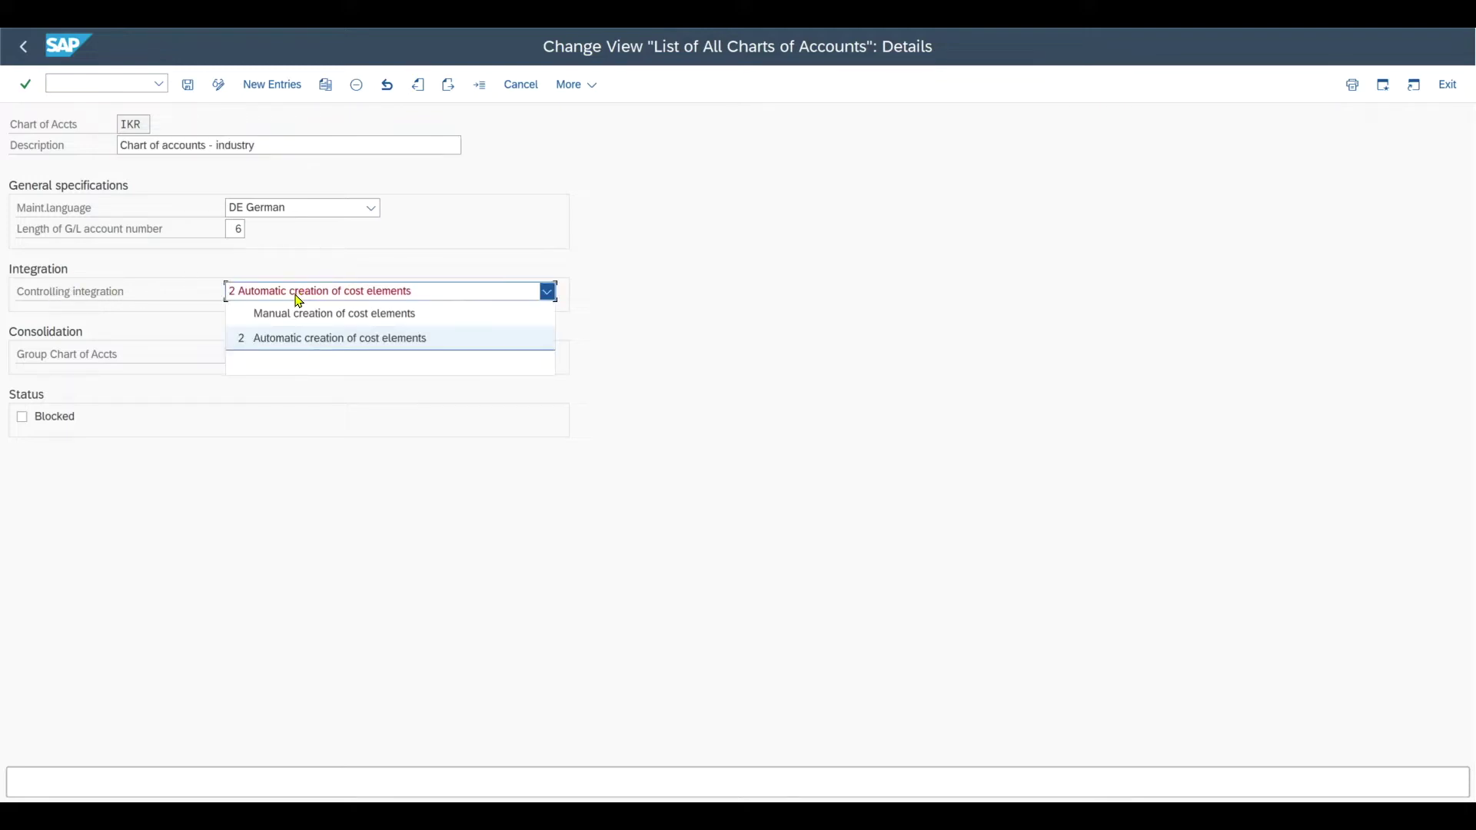
click(314, 346)
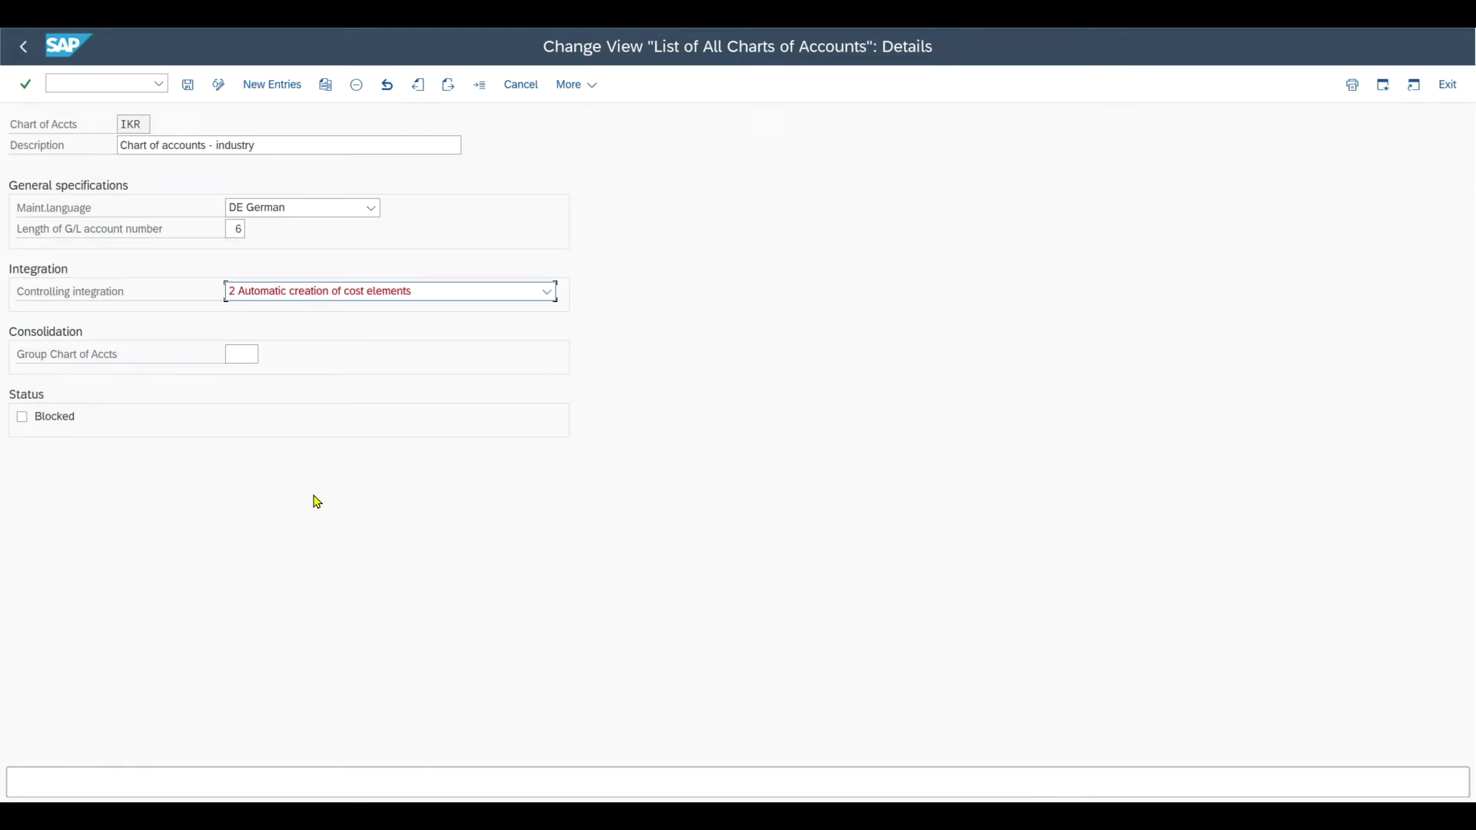
Confirm the IKR setting and open the OKB2 automatic generation defaults for work area IKR.
key(Return)
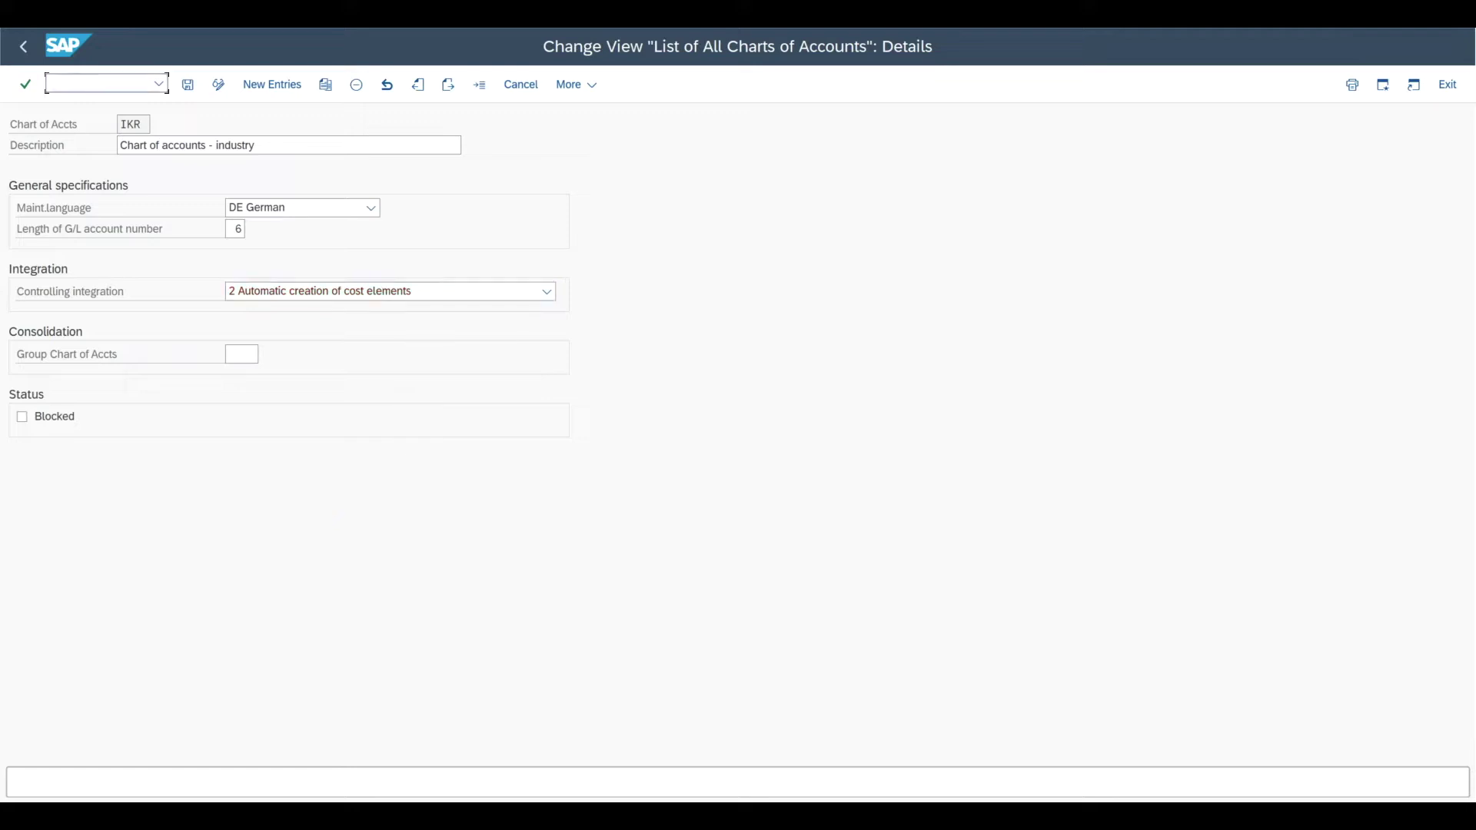
text(/nokb2)
key(Return)
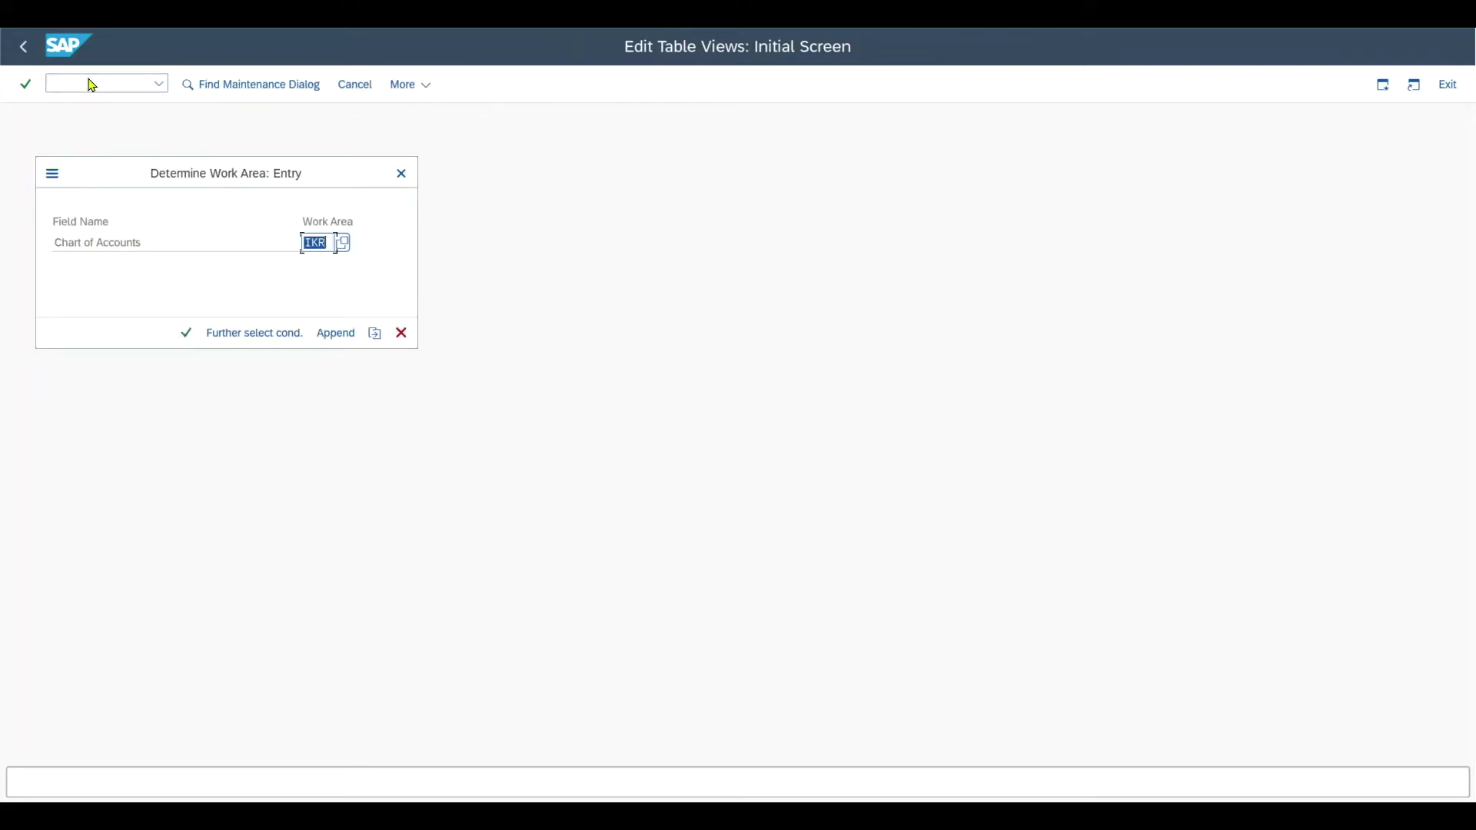
key(Return)
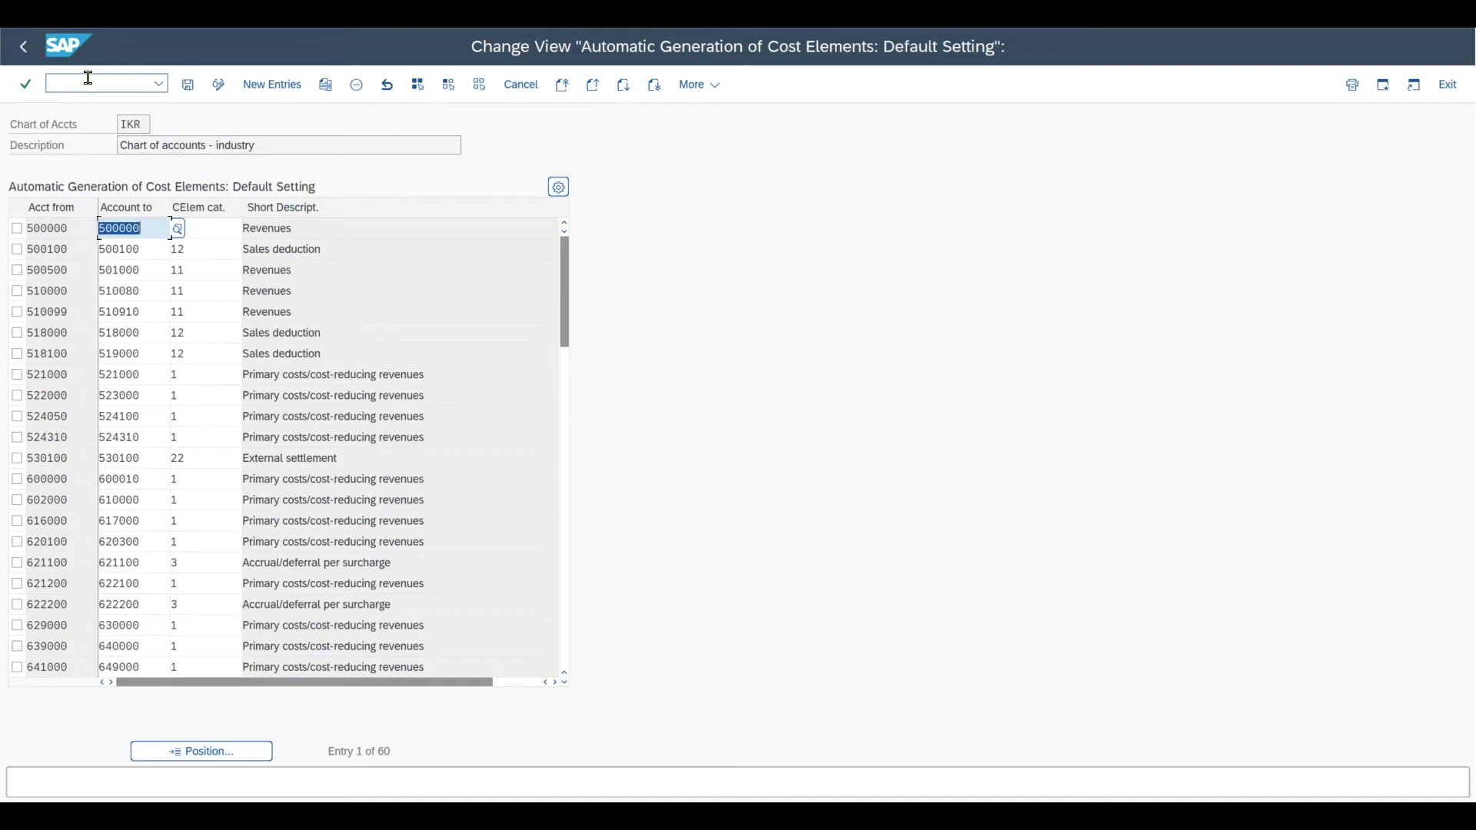
Assign cost element category 11 to the 500000–500000 account range.
click(139, 252)
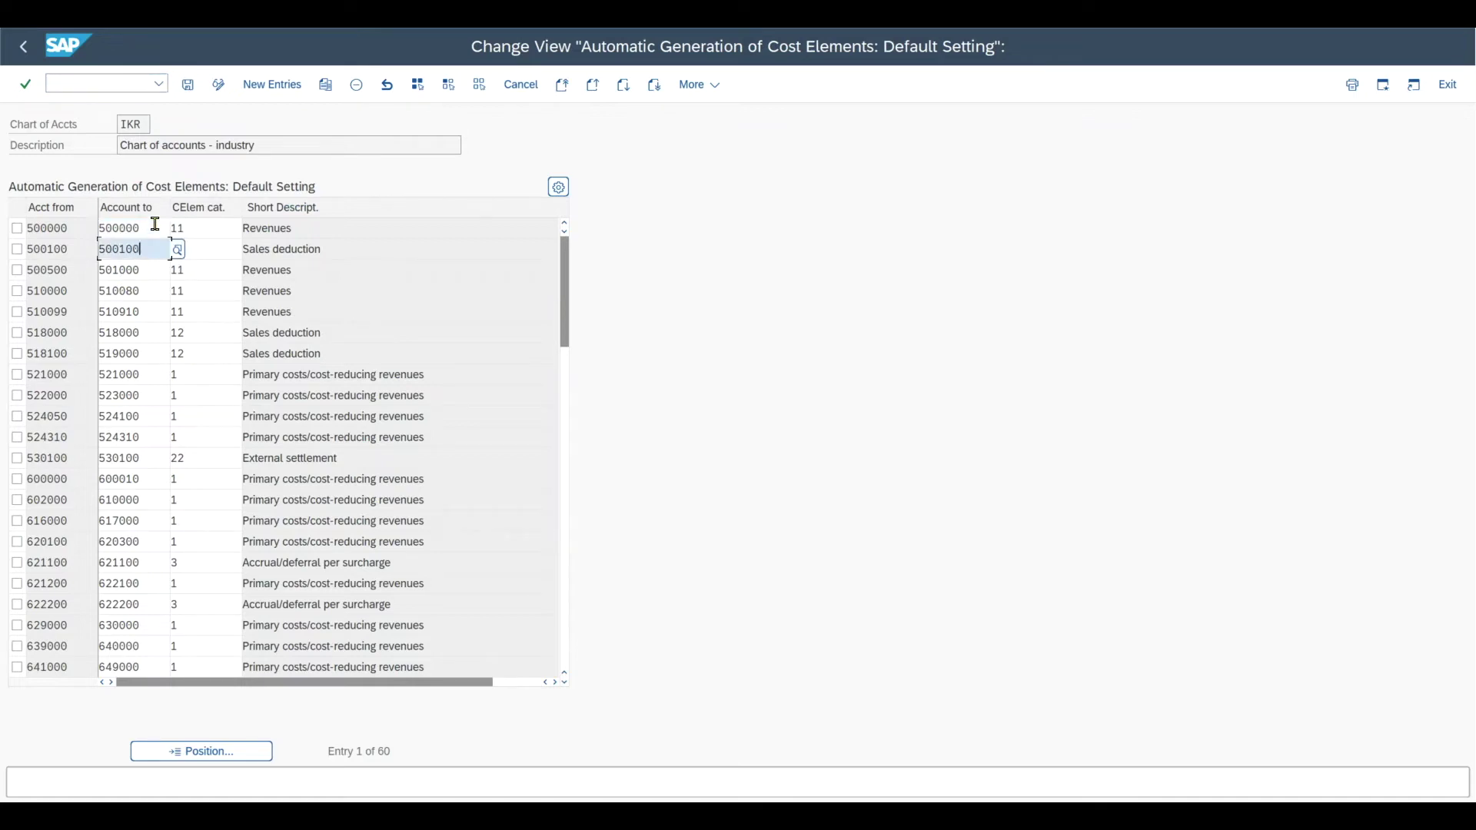
click(77, 227)
key(Tab)
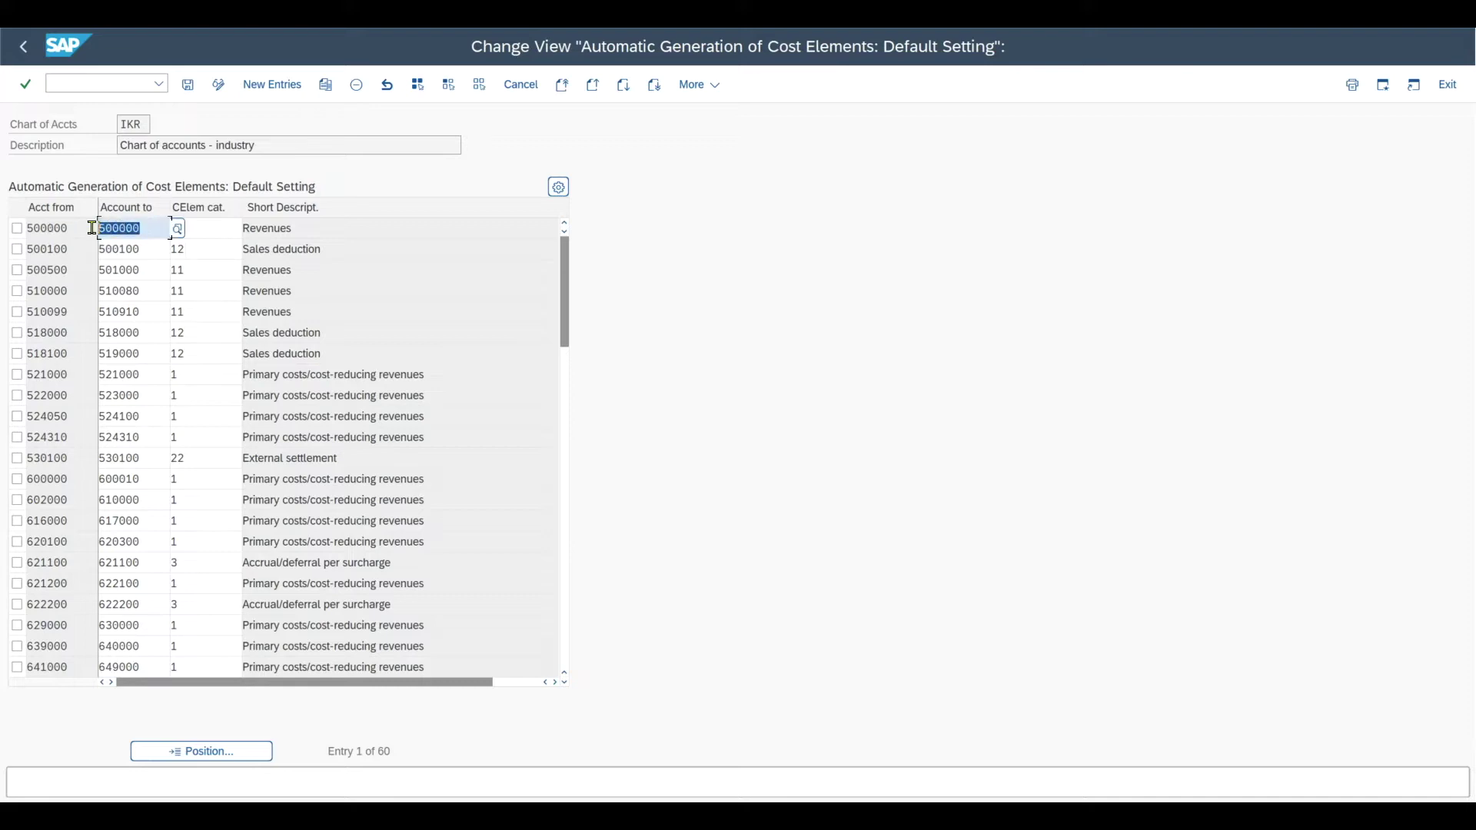
click(213, 224)
text(11)
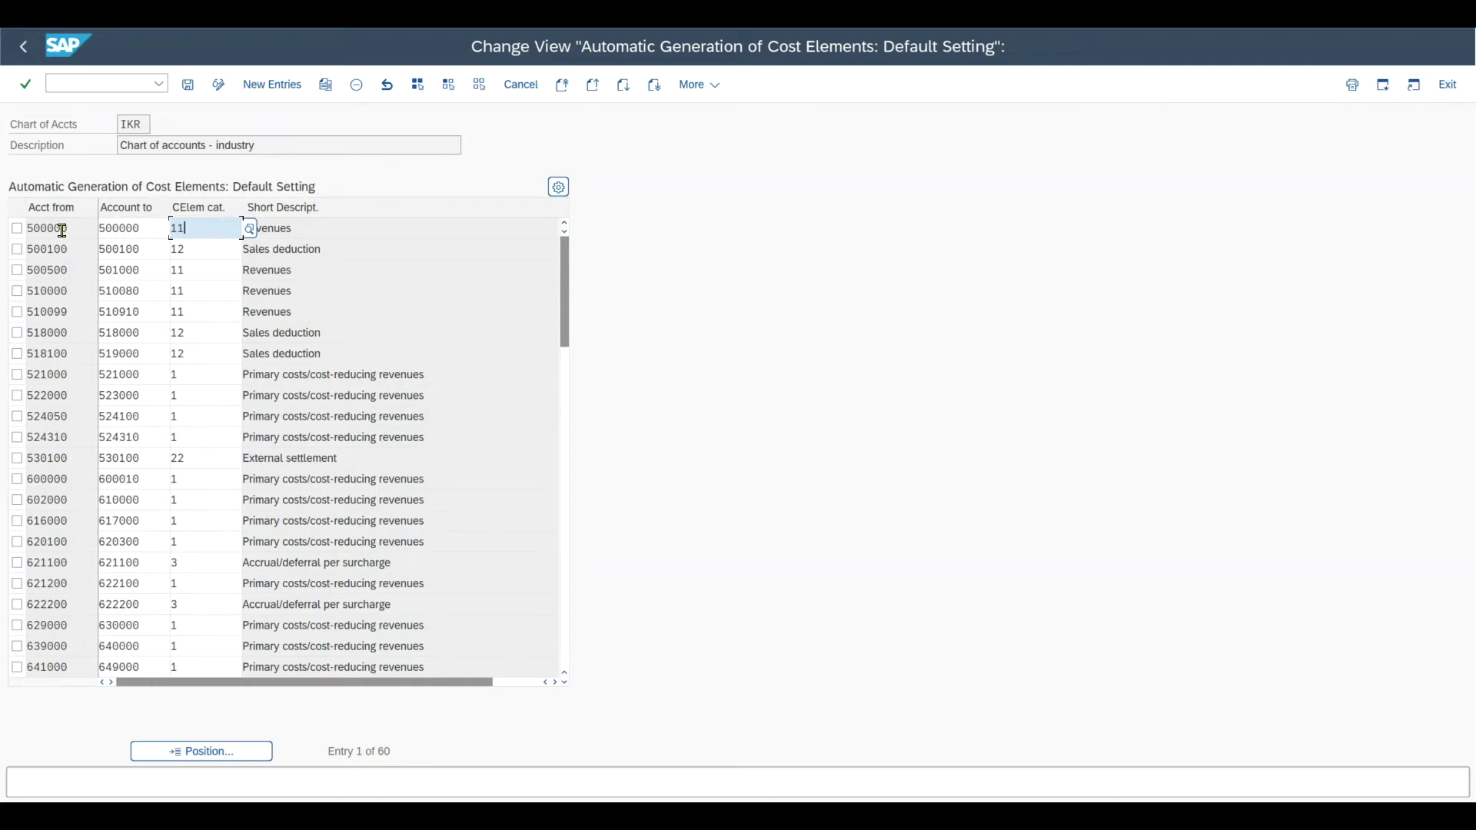
Review the 500000 row's category 11 (Revenues) entry and list the available categories.
drag(76, 228, 26, 229)
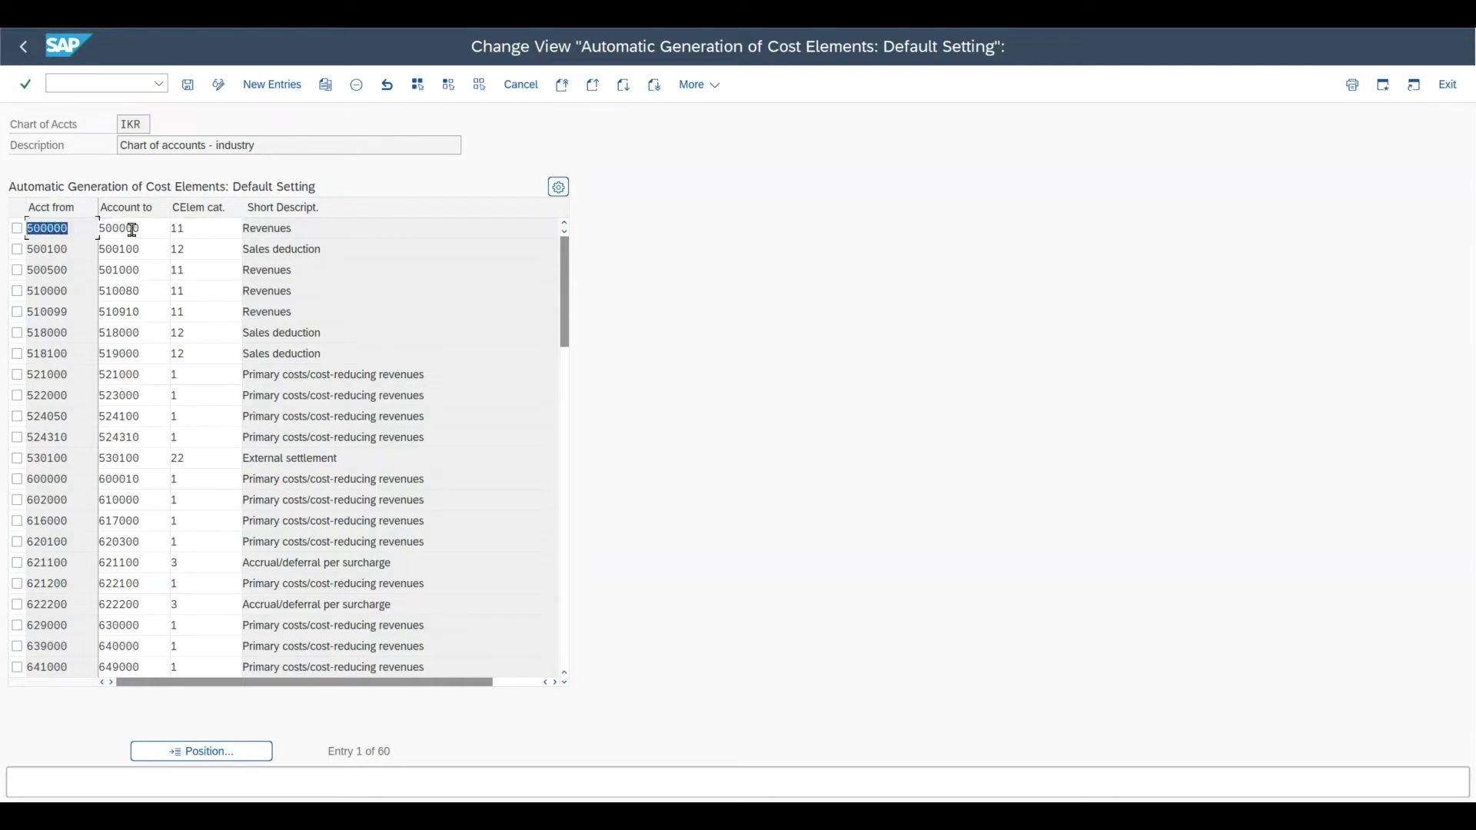
click(205, 227)
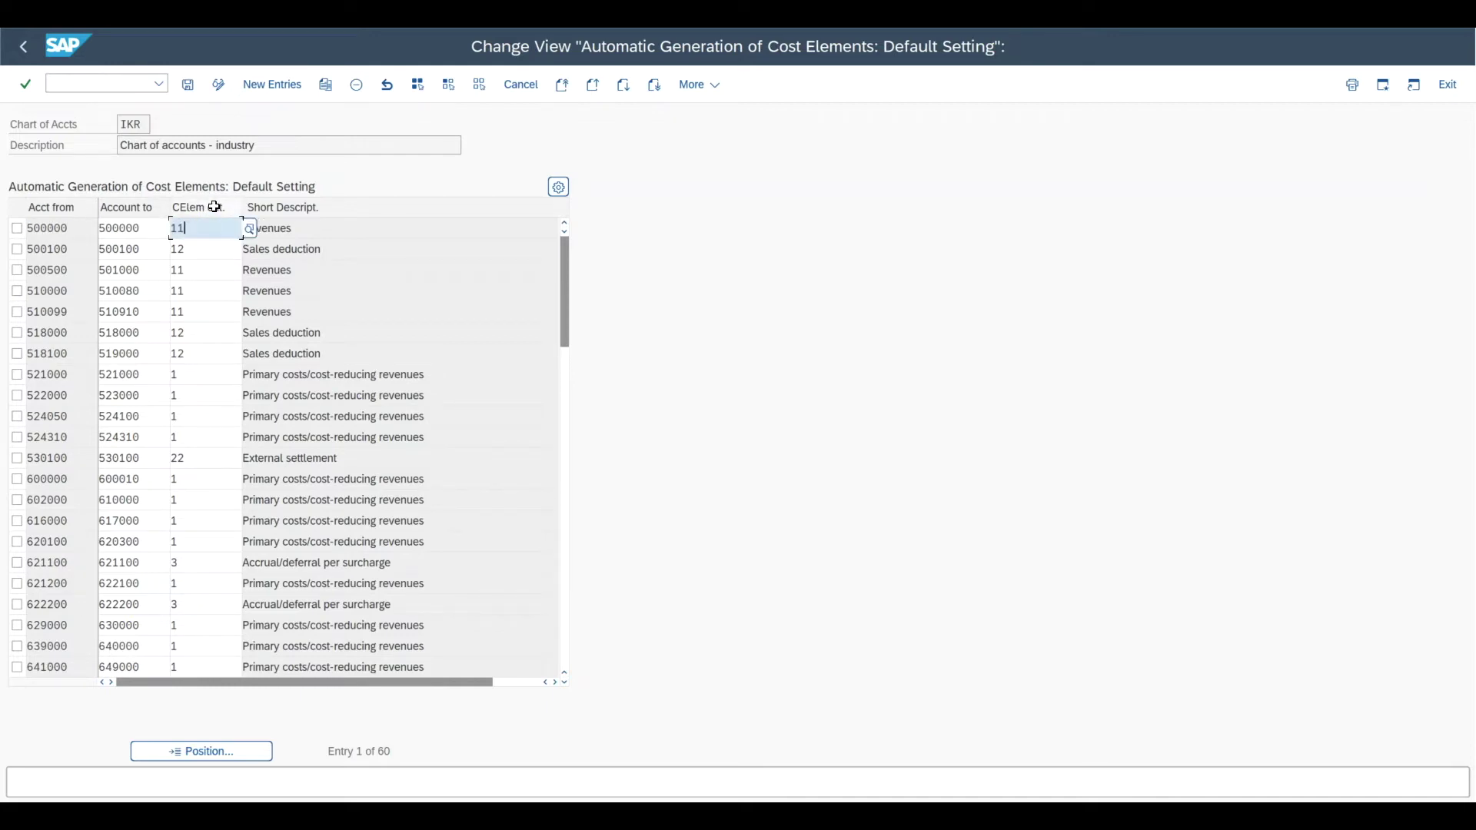
drag(195, 227, 155, 231)
drag(298, 229, 240, 230)
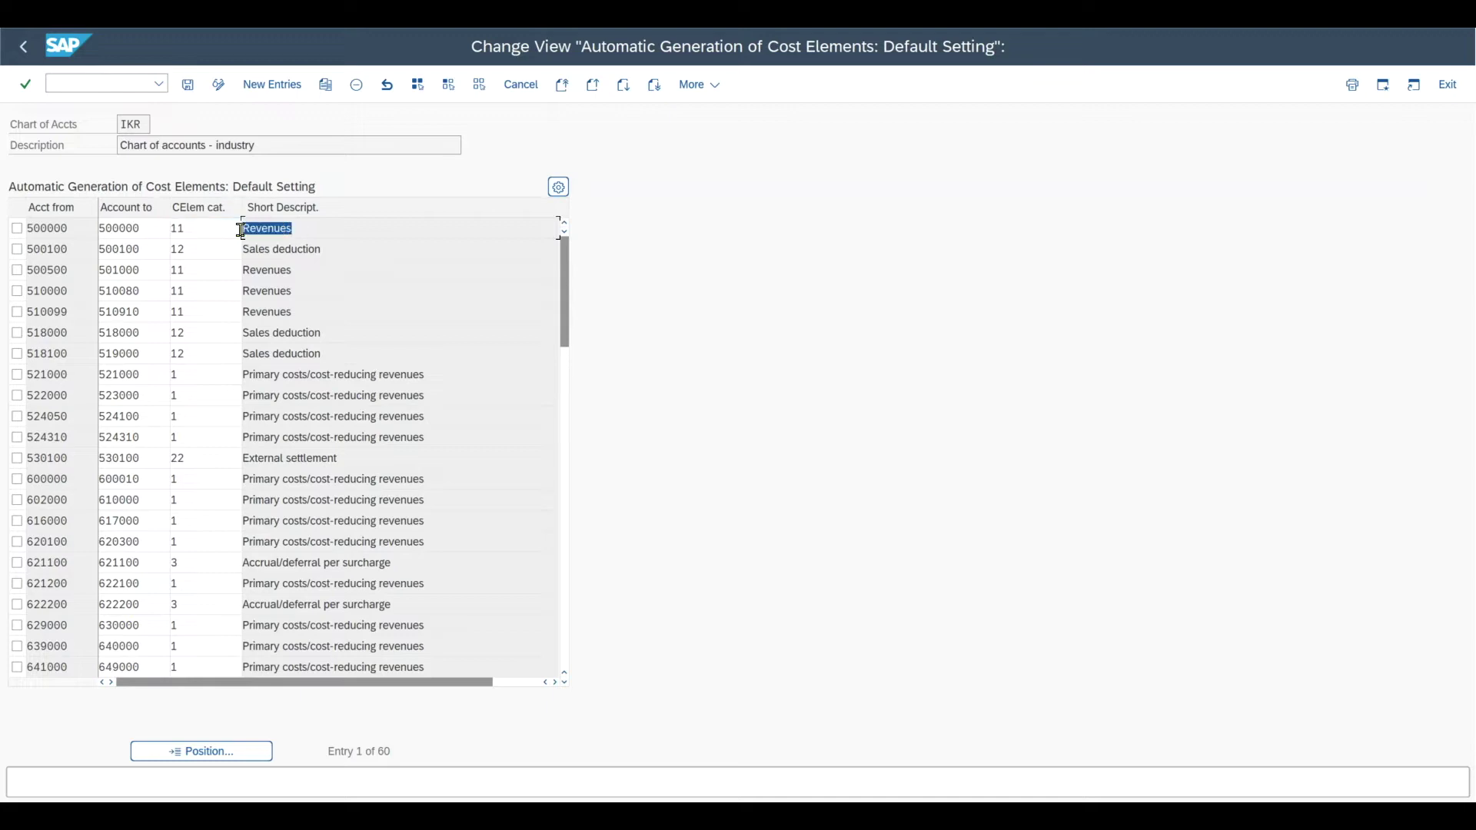
click(209, 232)
key(shift+Tab)
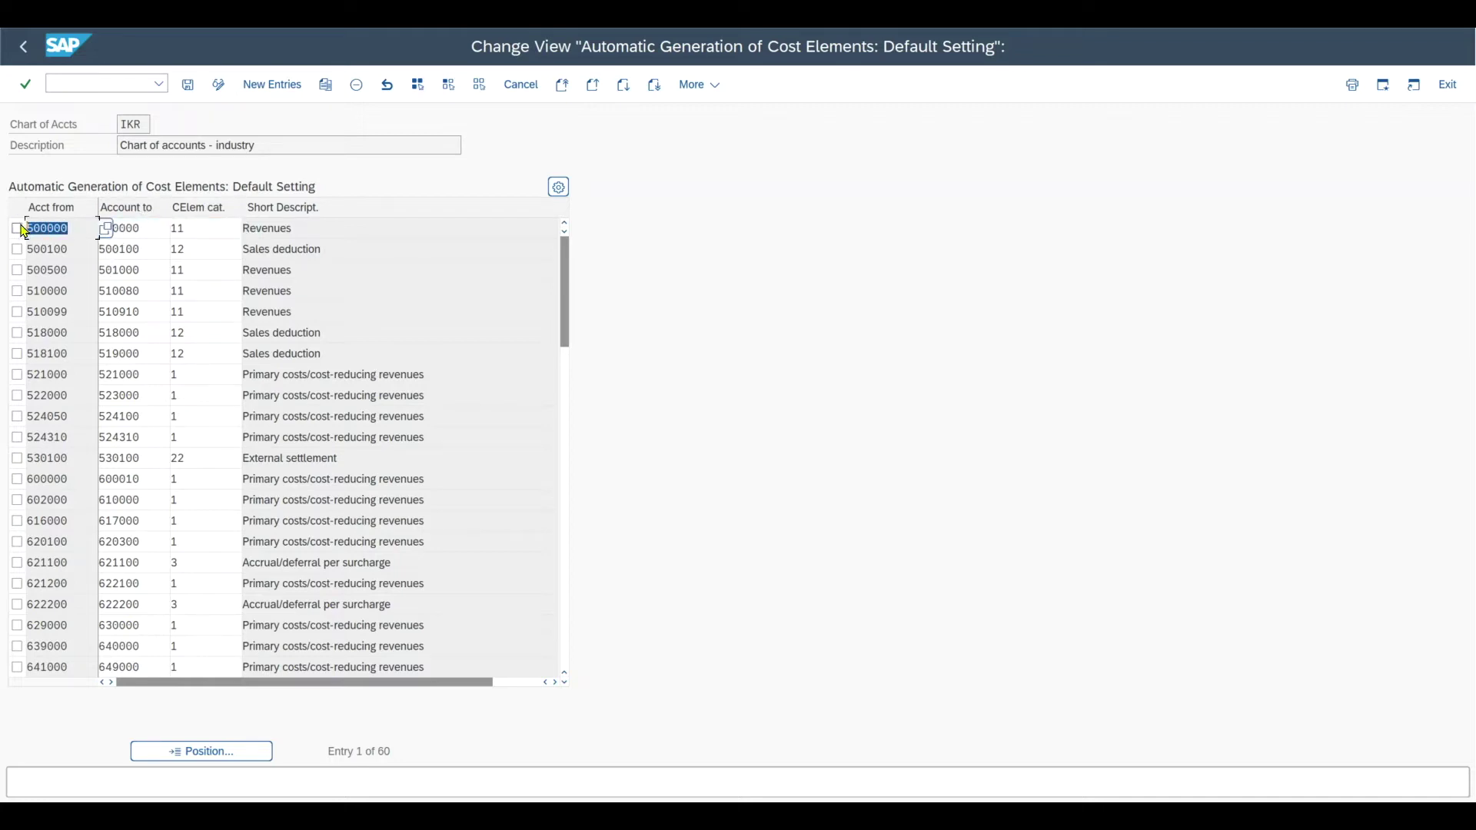
click(123, 227)
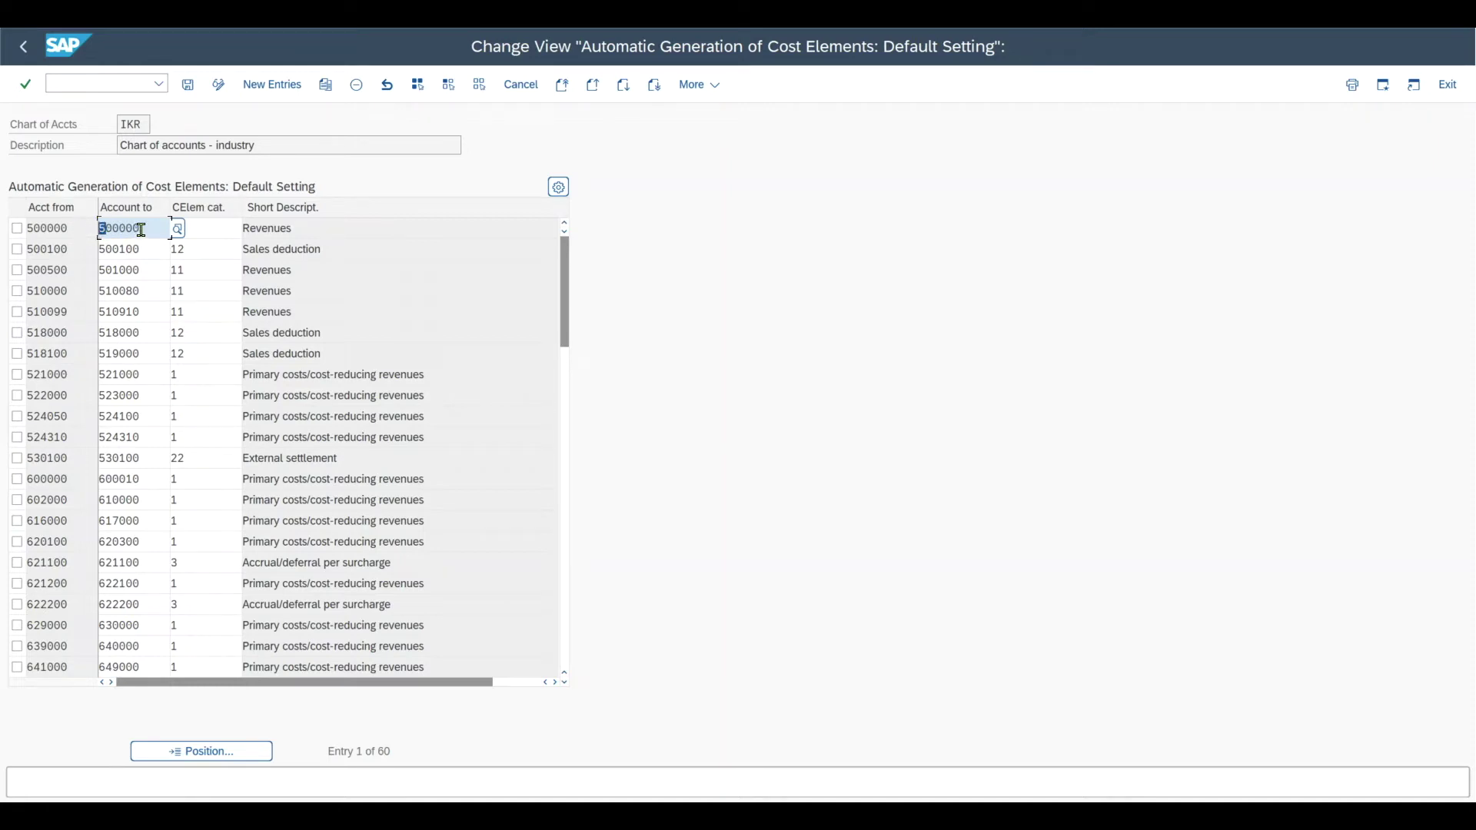
click(222, 228)
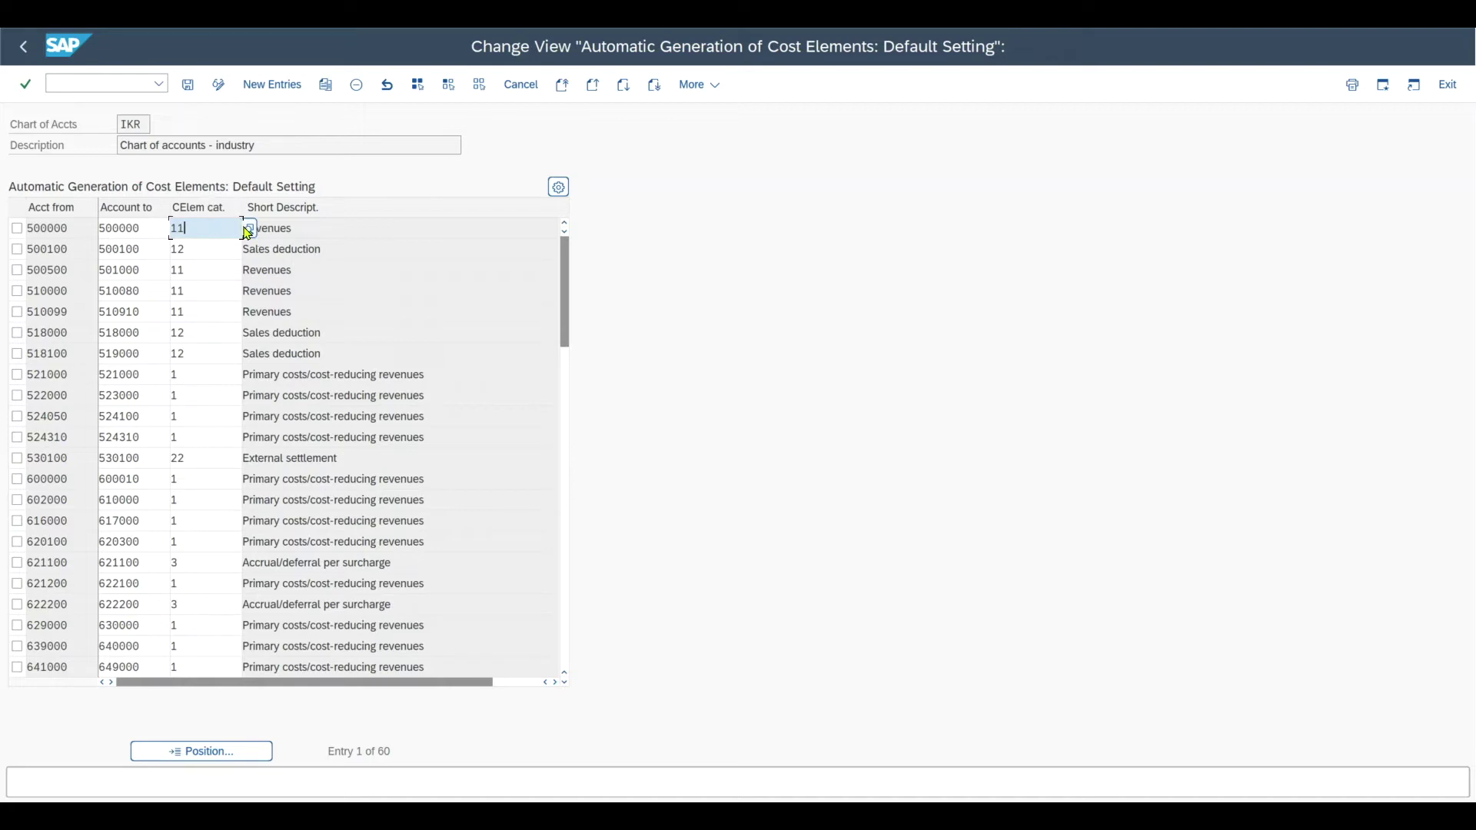
click(247, 230)
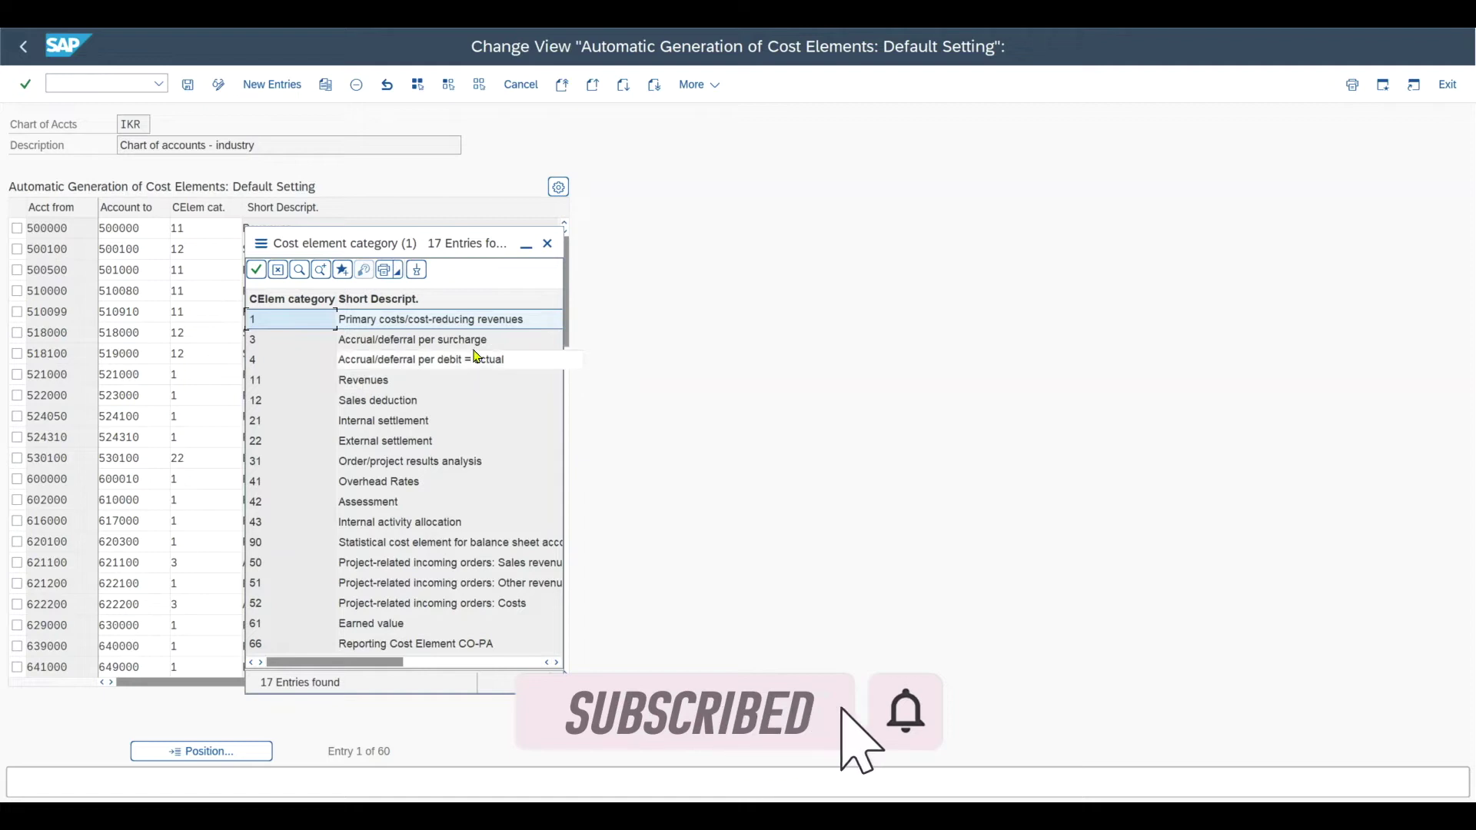
click(548, 244)
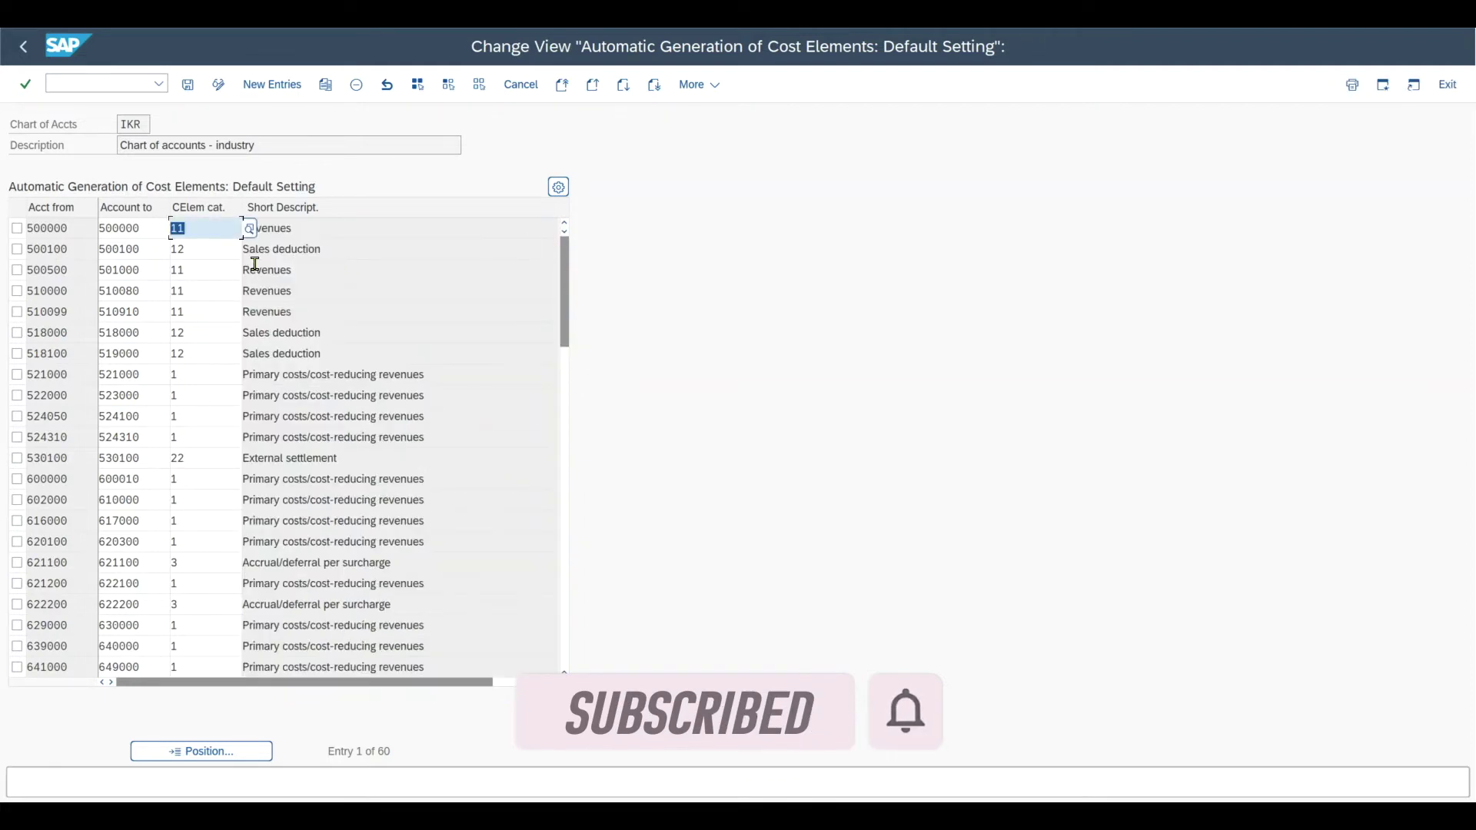
click(142, 228)
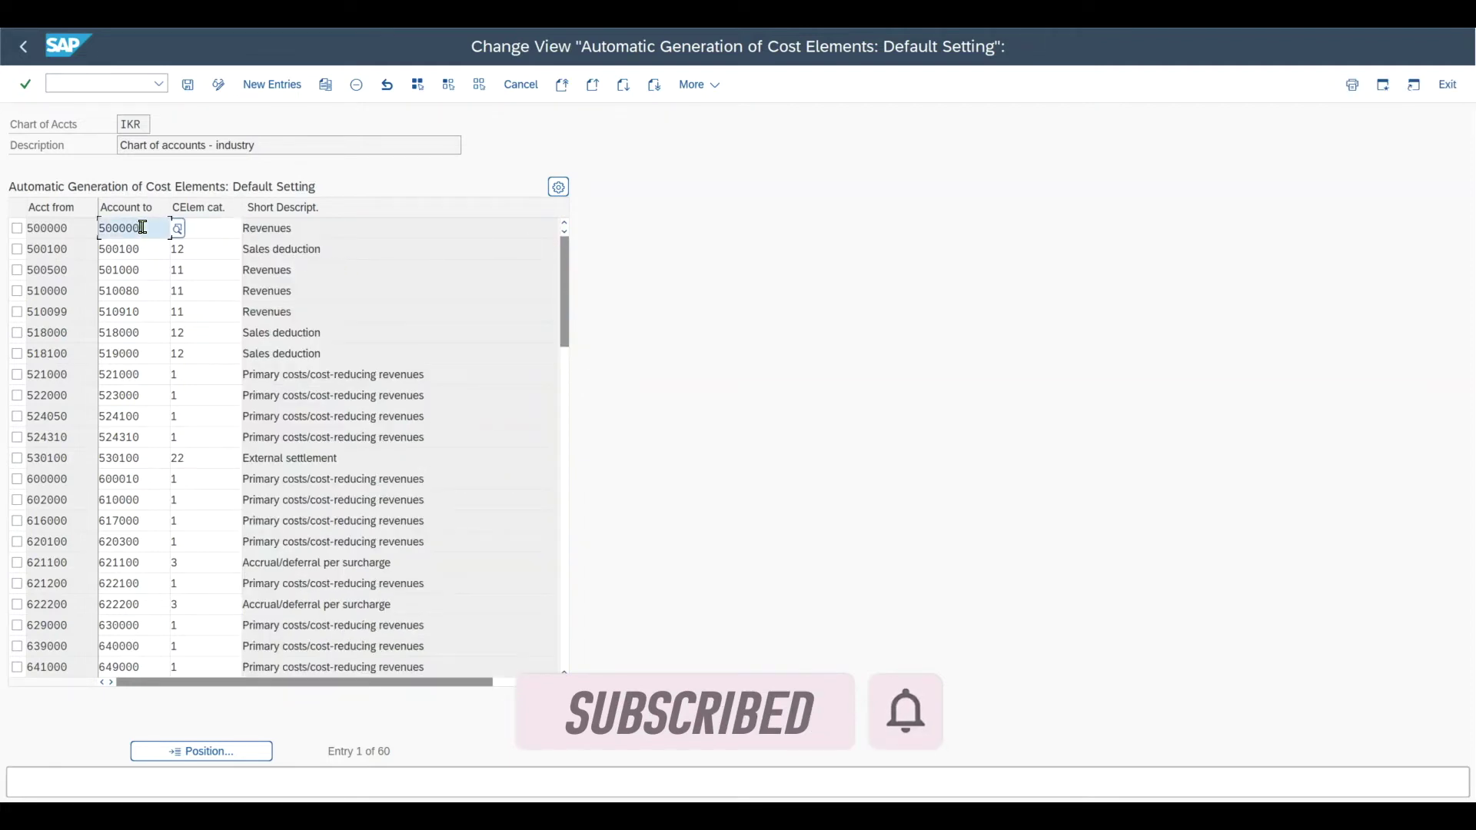
click(207, 227)
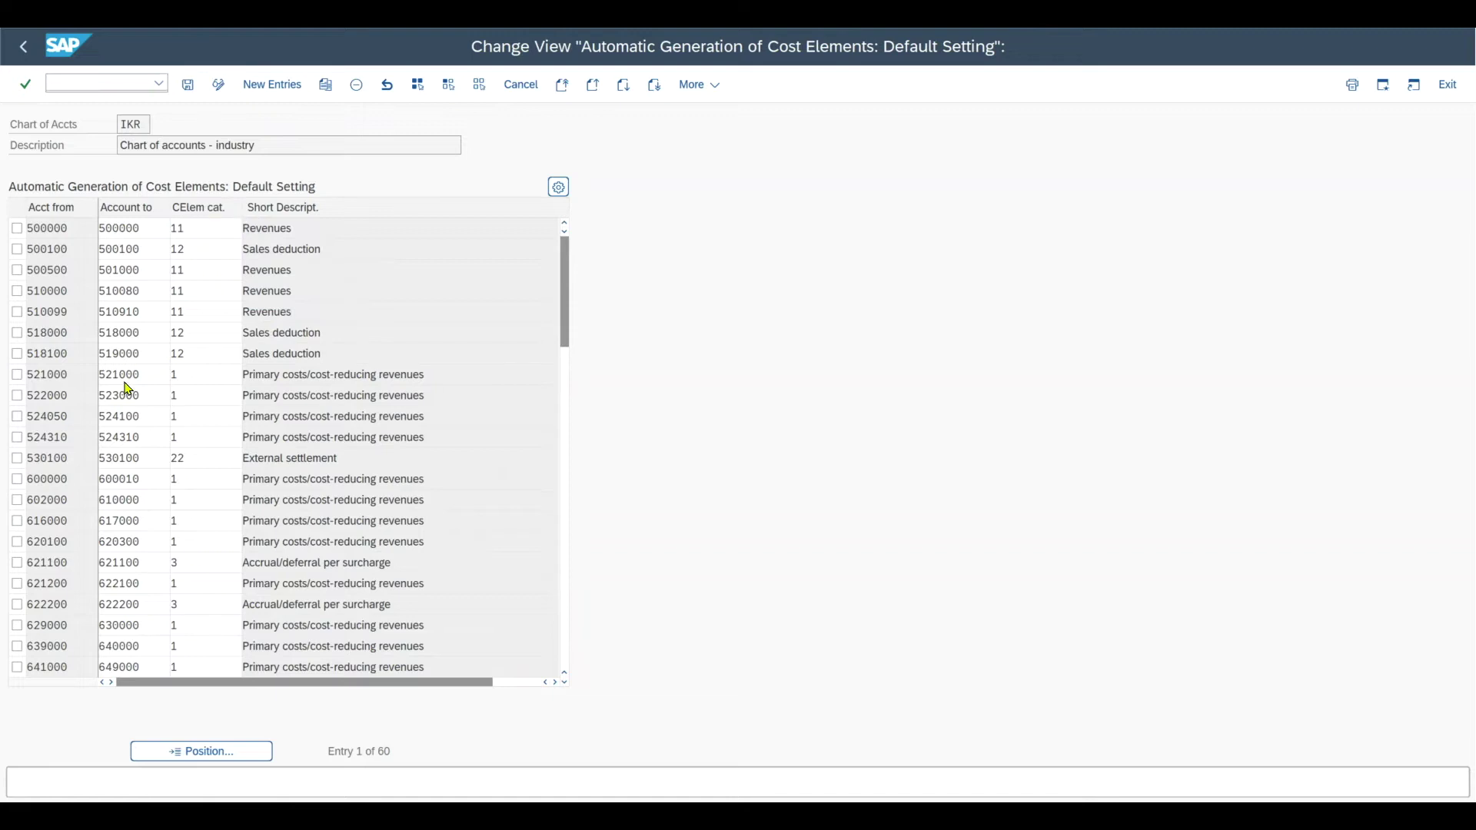
Add a new default-setting entry with account range 950000 to 950000.
scroll(129, 389, down, 13)
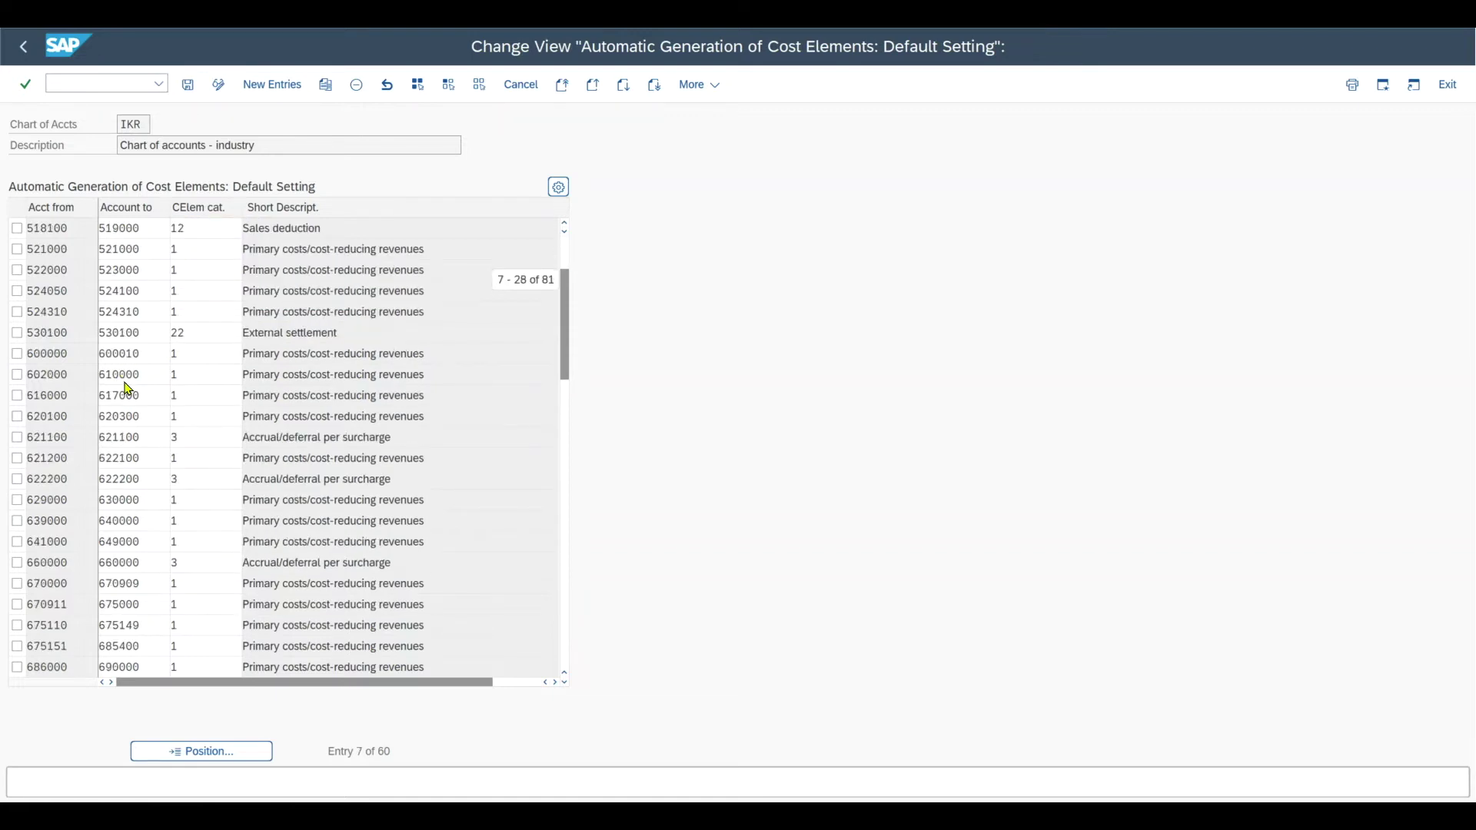
click(275, 85)
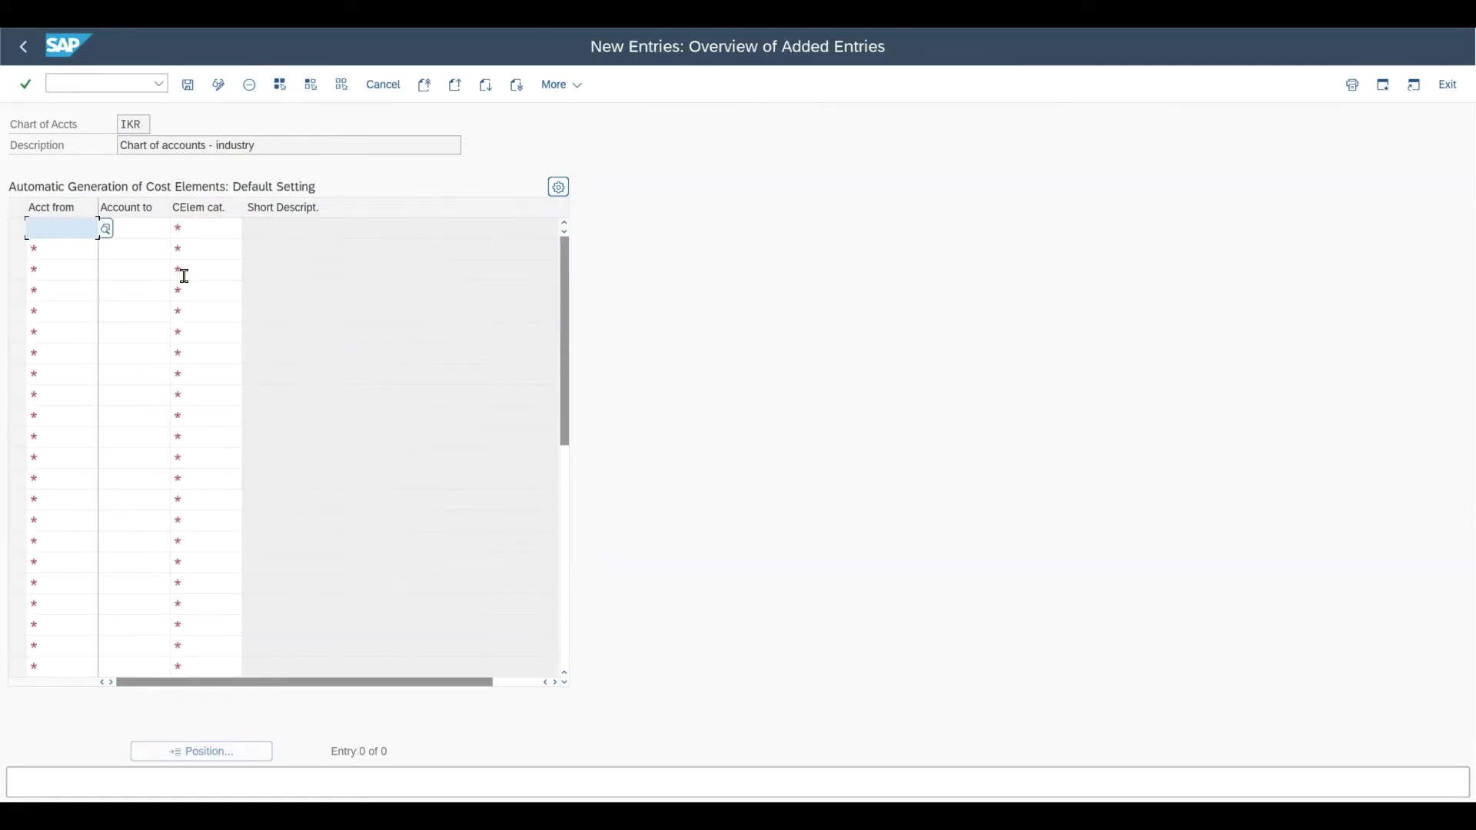
text(95)
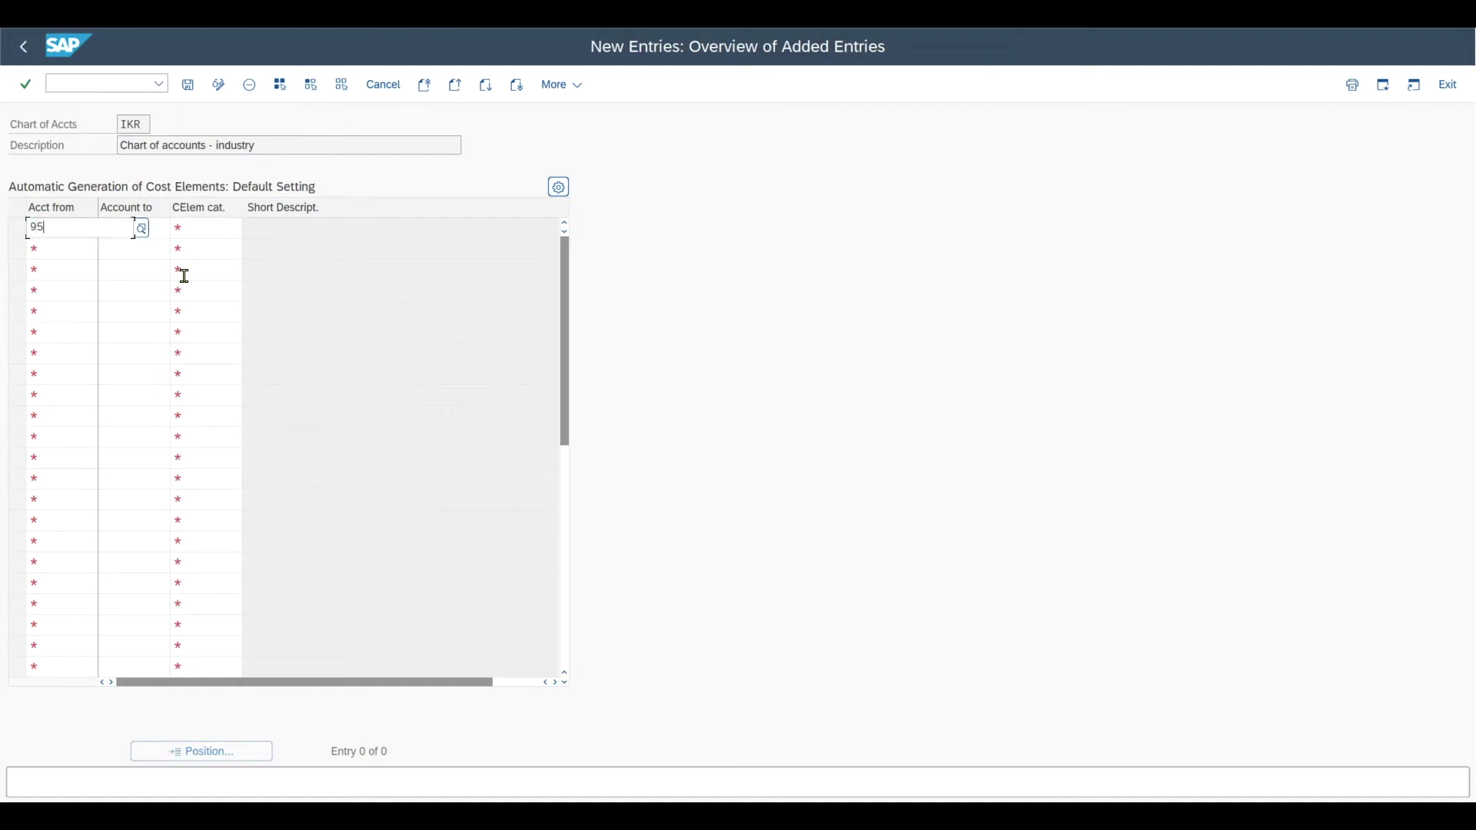
key(Tab)
click(81, 228)
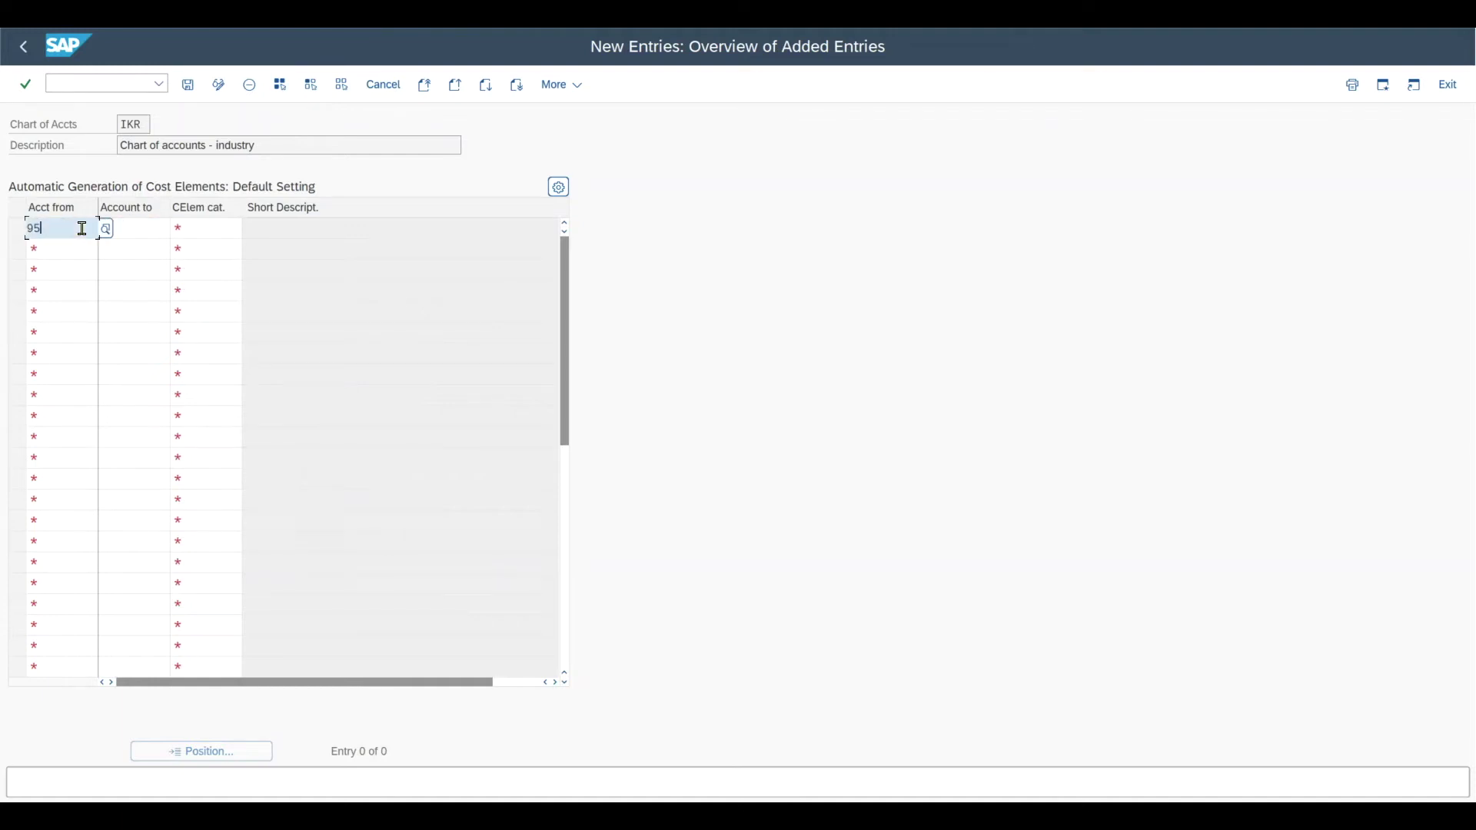
text(0000)
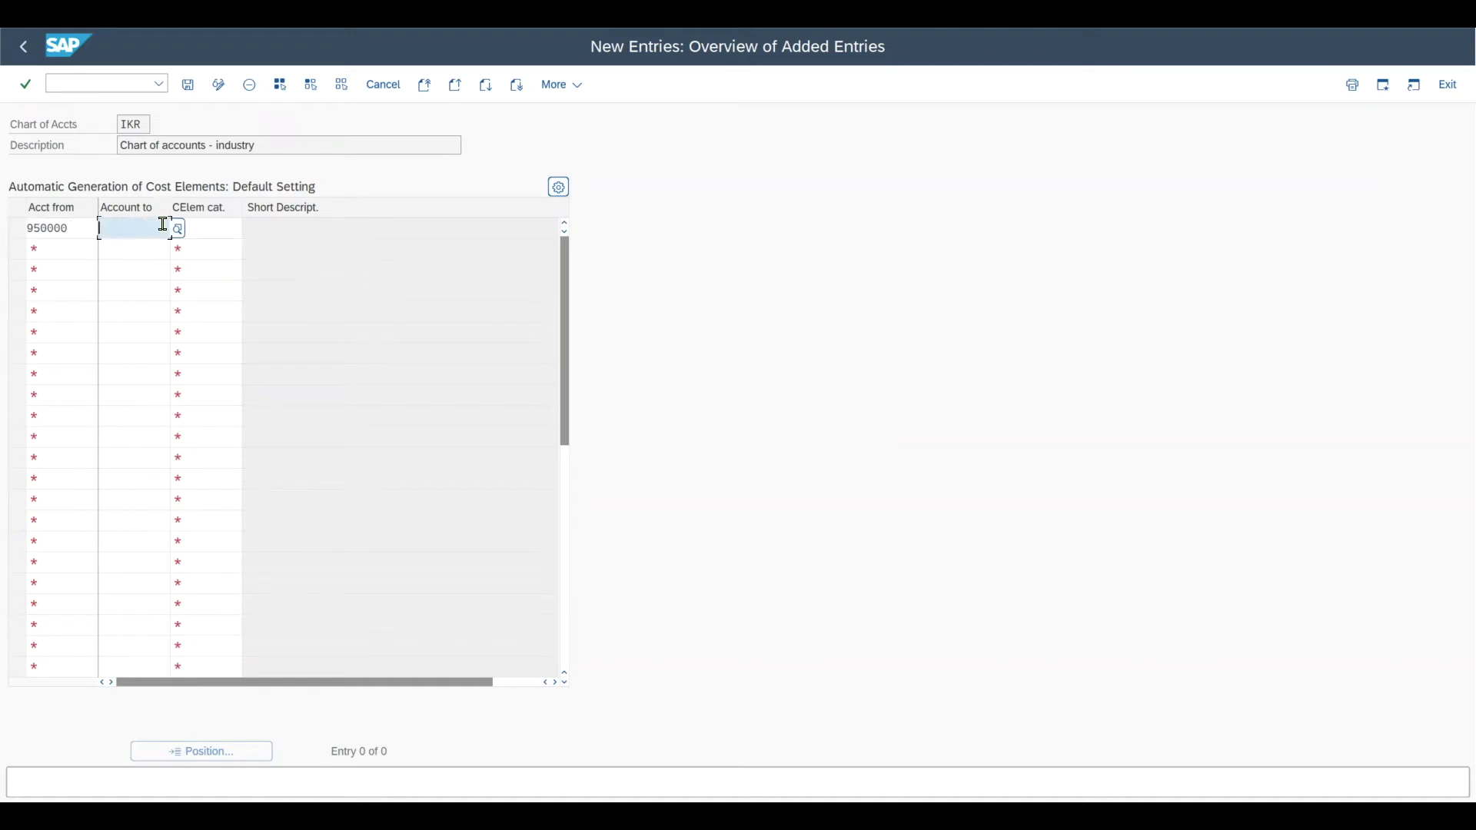
double_click(75, 227)
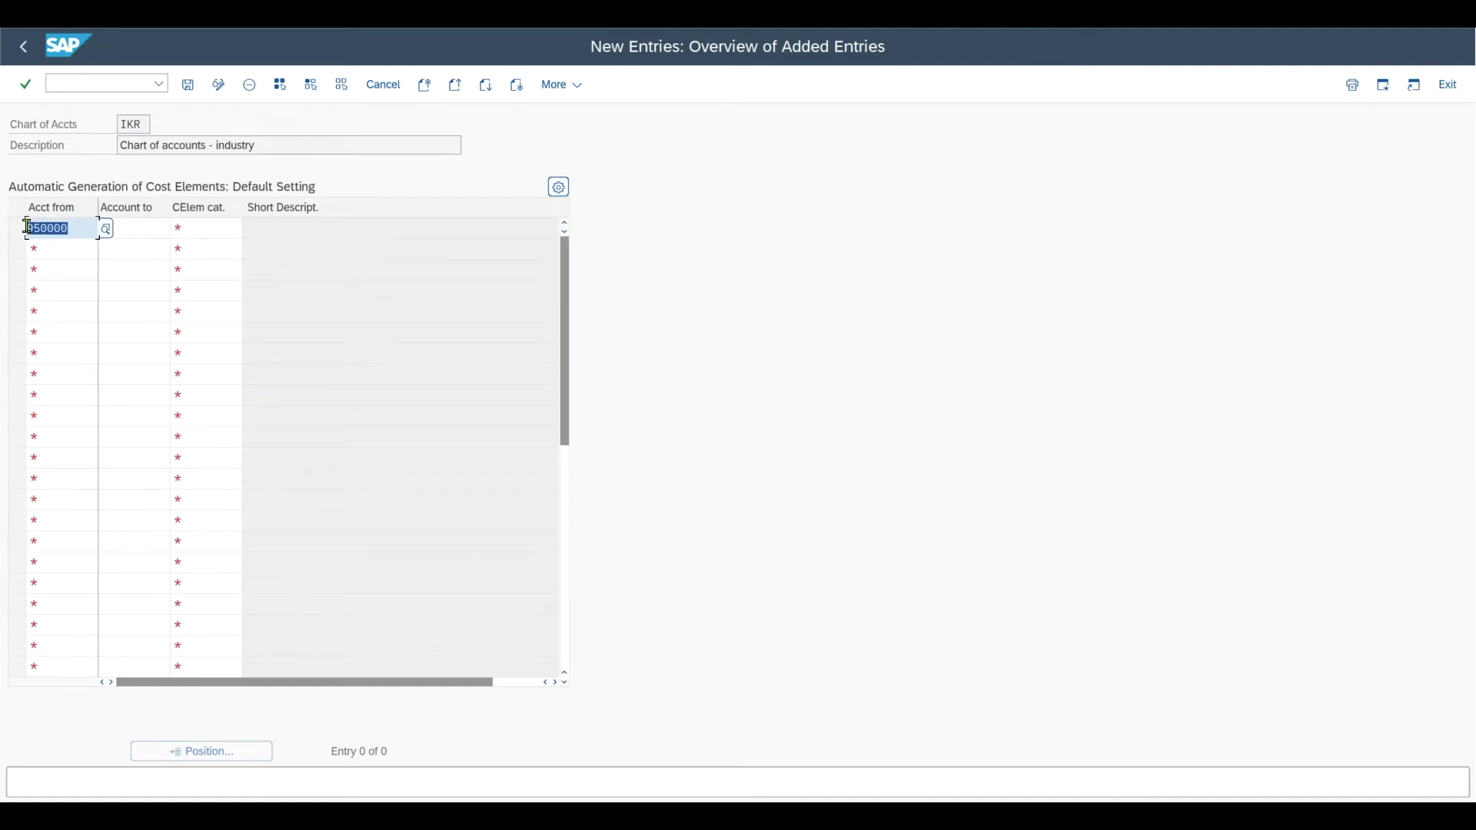
key(ctrl+c)
click(153, 227)
key(ctrl+v)
Give the new 950000 entry cost element category 11.
click(223, 231)
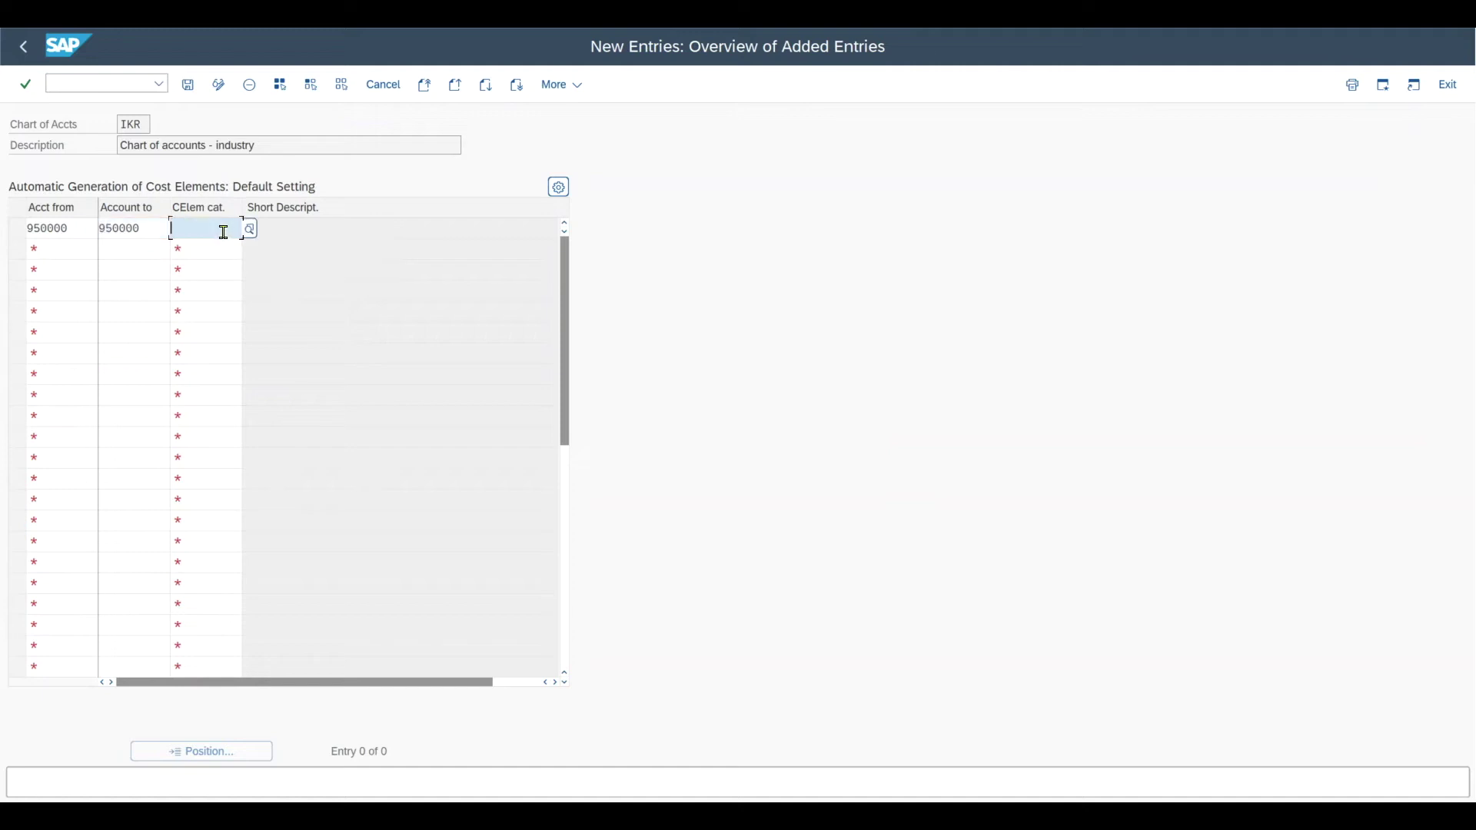
text(11)
click(351, 233)
double_click(79, 227)
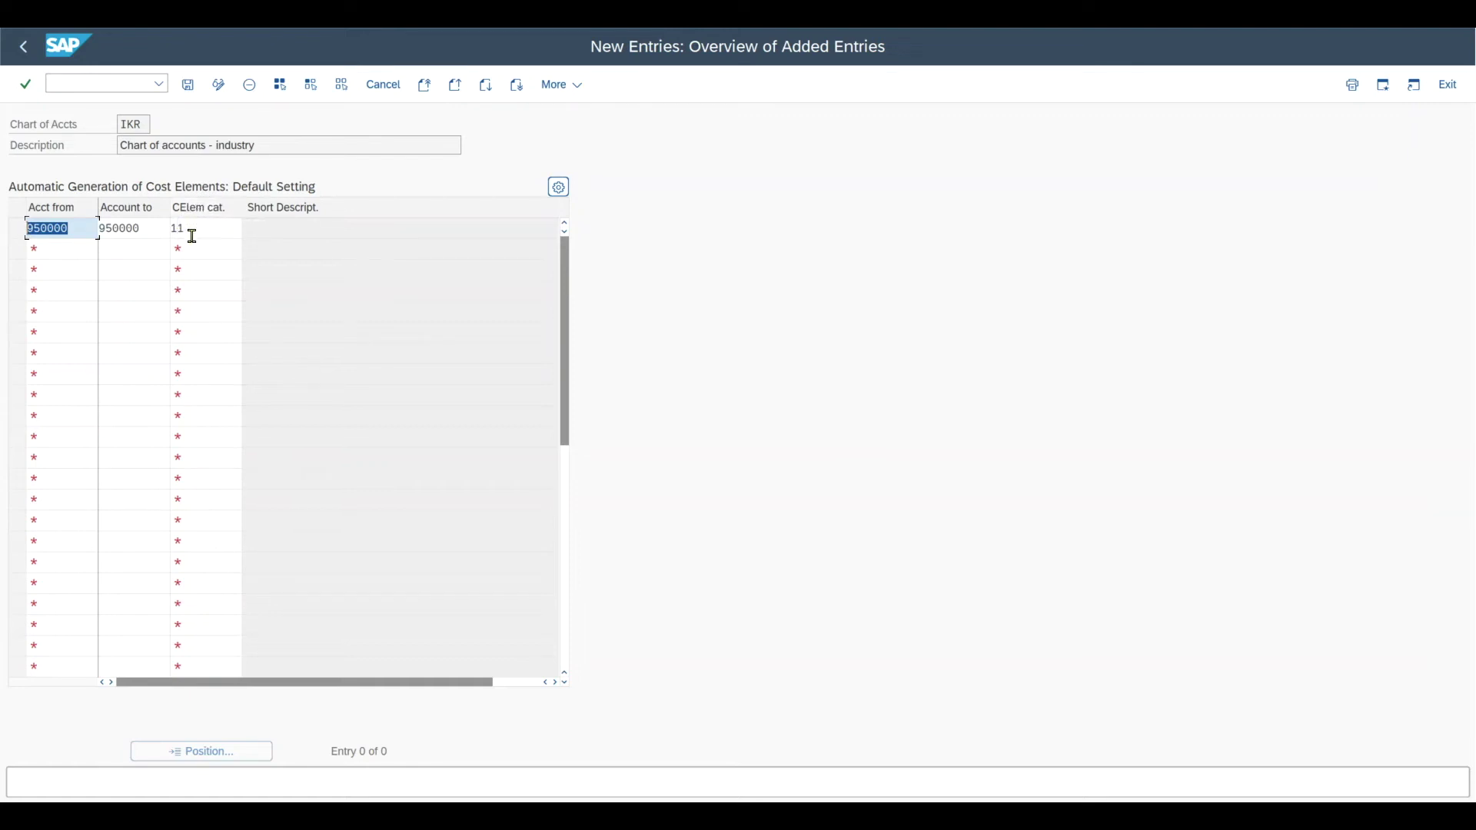
click(184, 229)
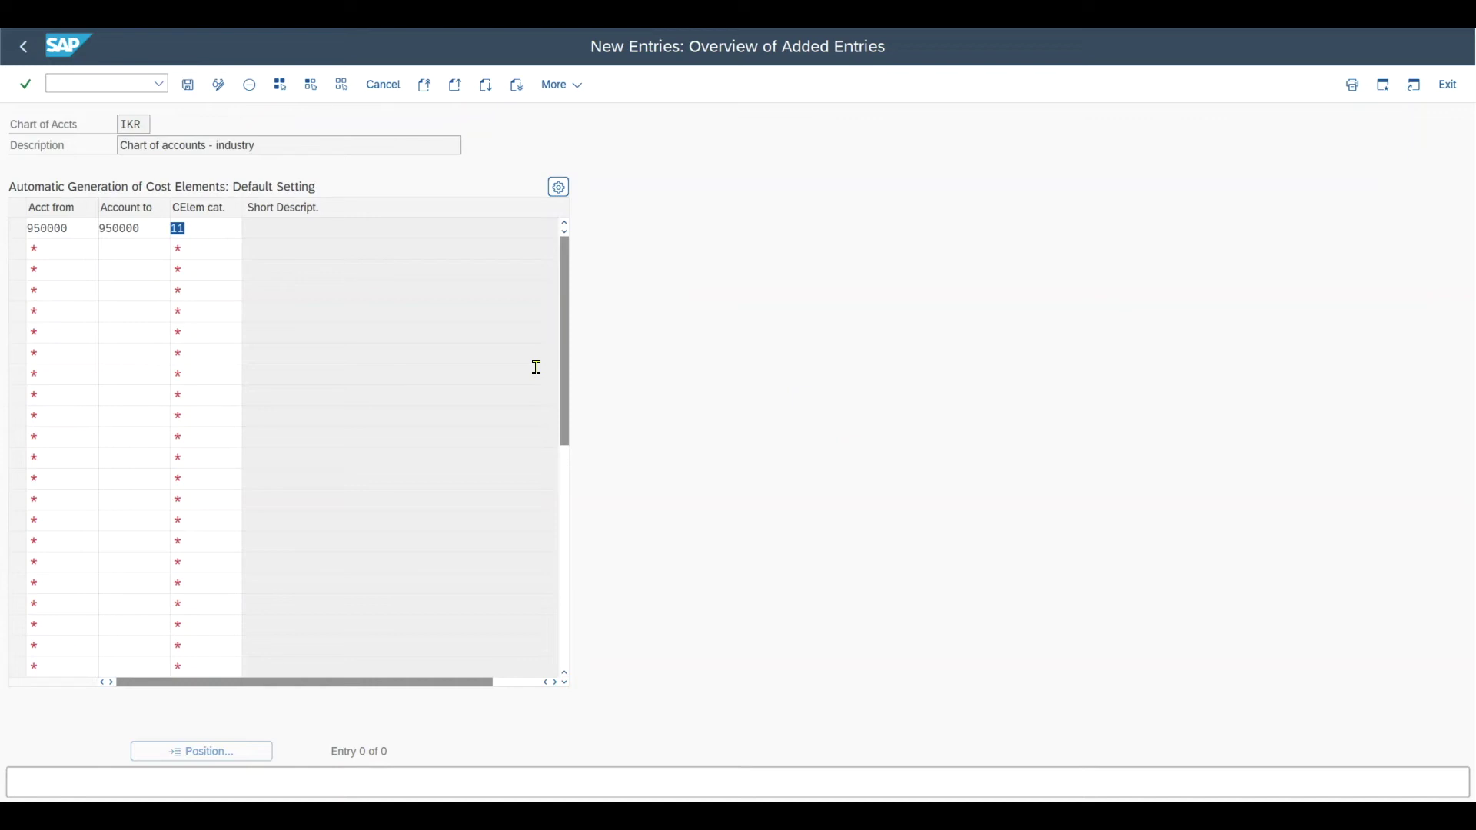
click(95, 81)
Generate batch input session DUMMY1 for DE02, validity 01.01.1997–31.12.9999, and open SM35.
text(/)
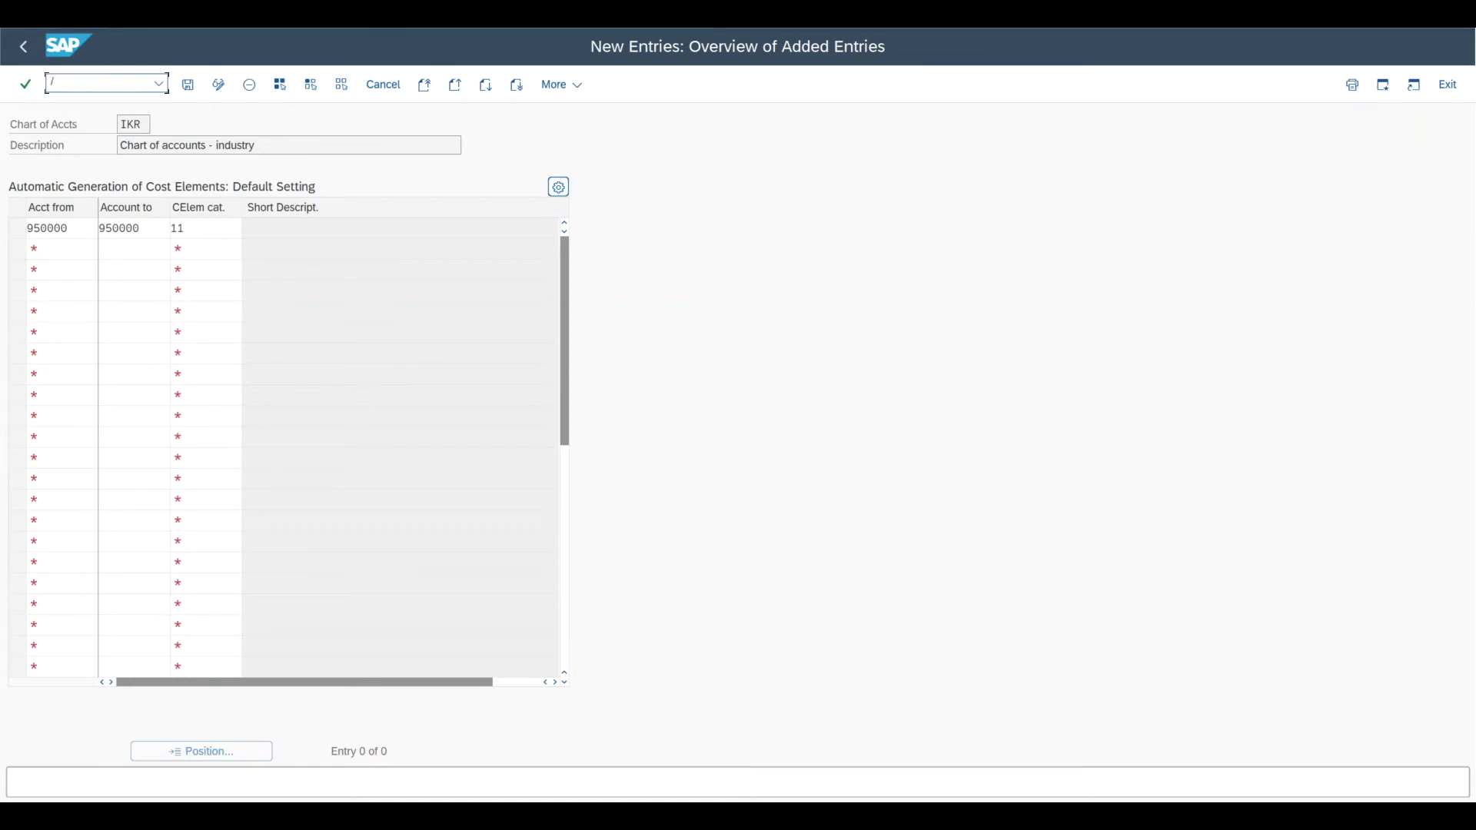
text(nokb3)
key(Return)
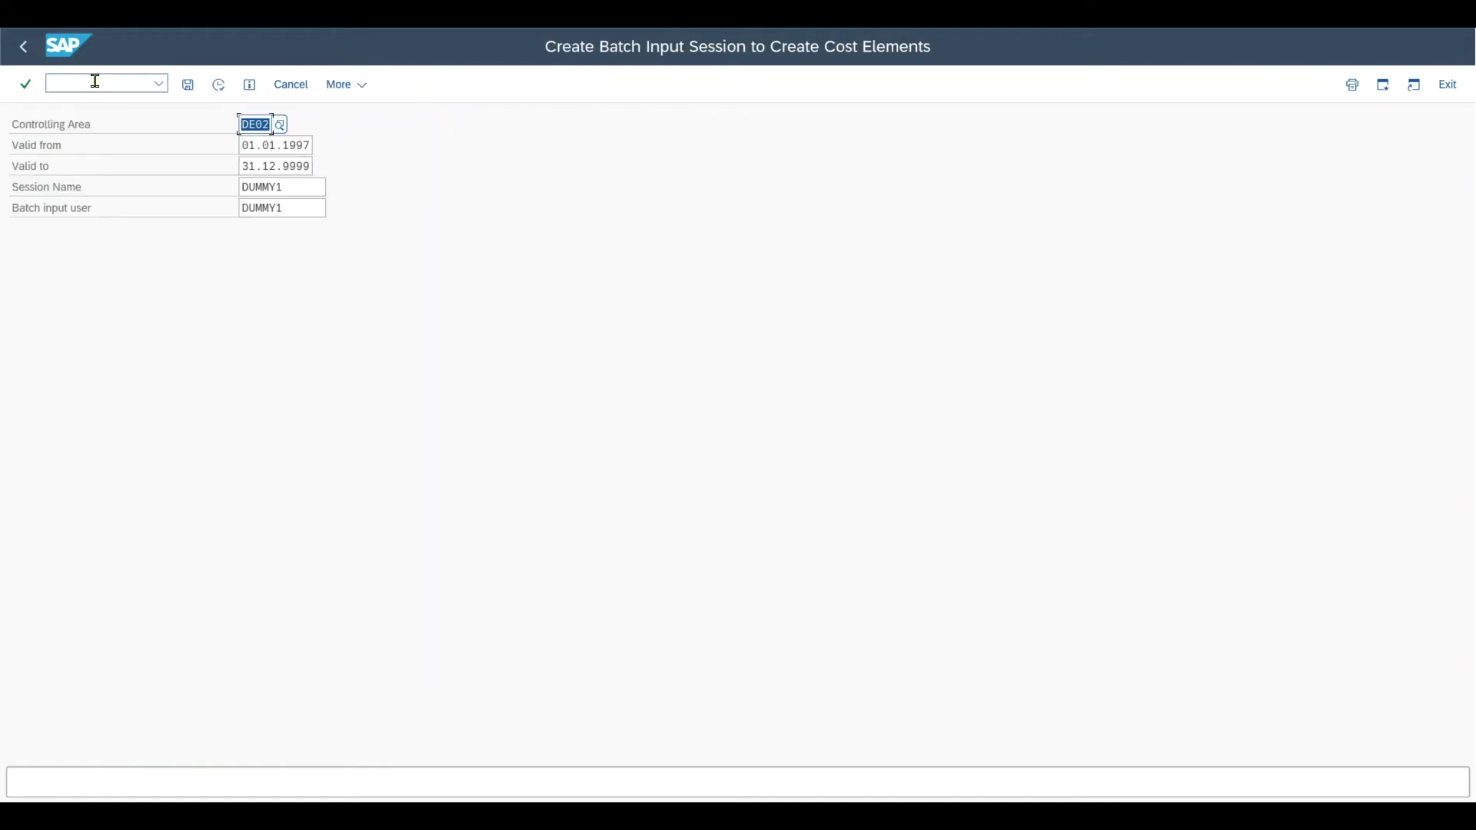
click(266, 146)
drag(256, 145, 310, 168)
click(219, 85)
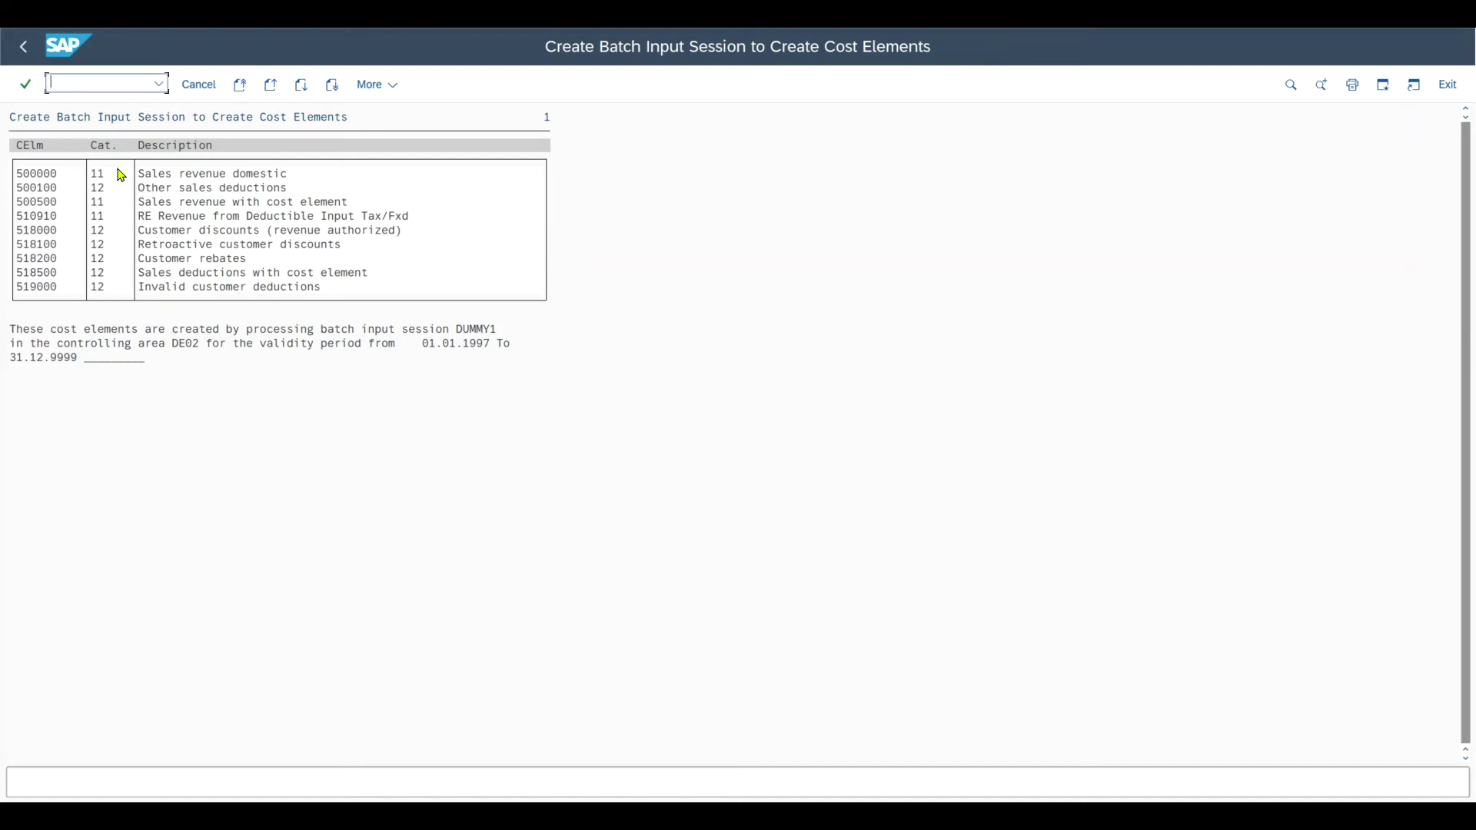
text(/nsm35)
key(Return)
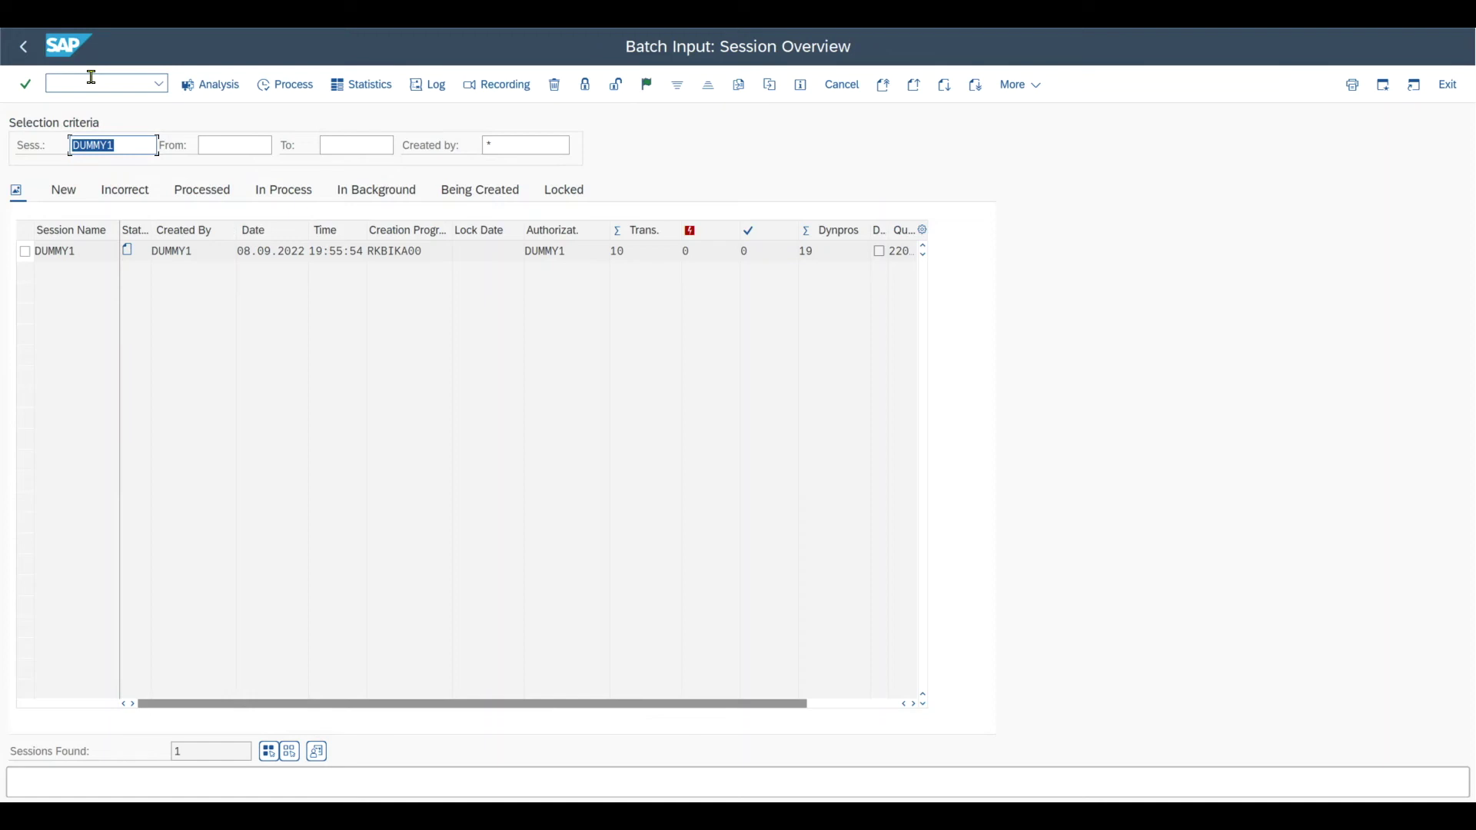
Process session DUMMY1 in the foreground.
click(26, 252)
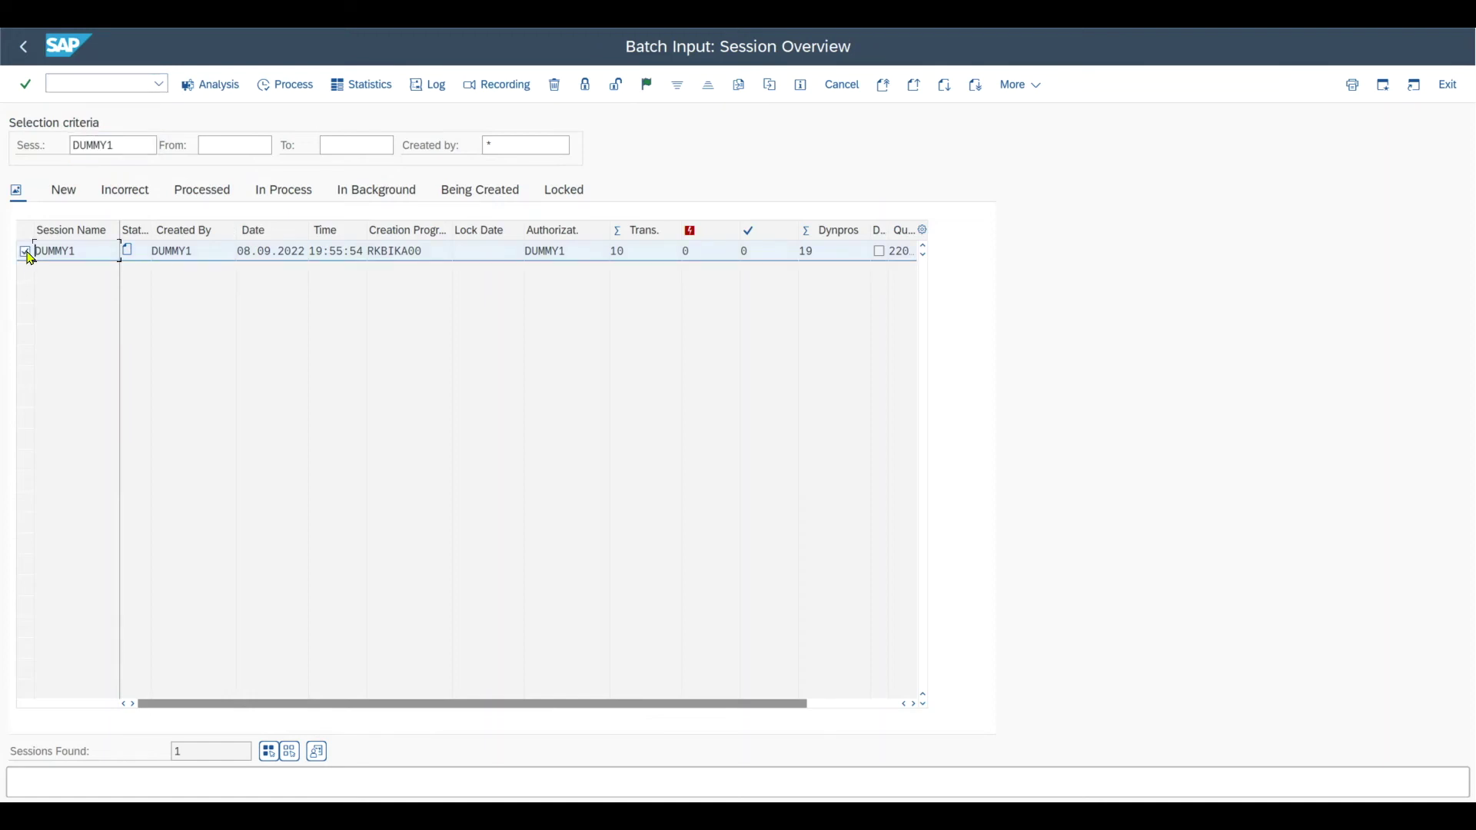
click(291, 89)
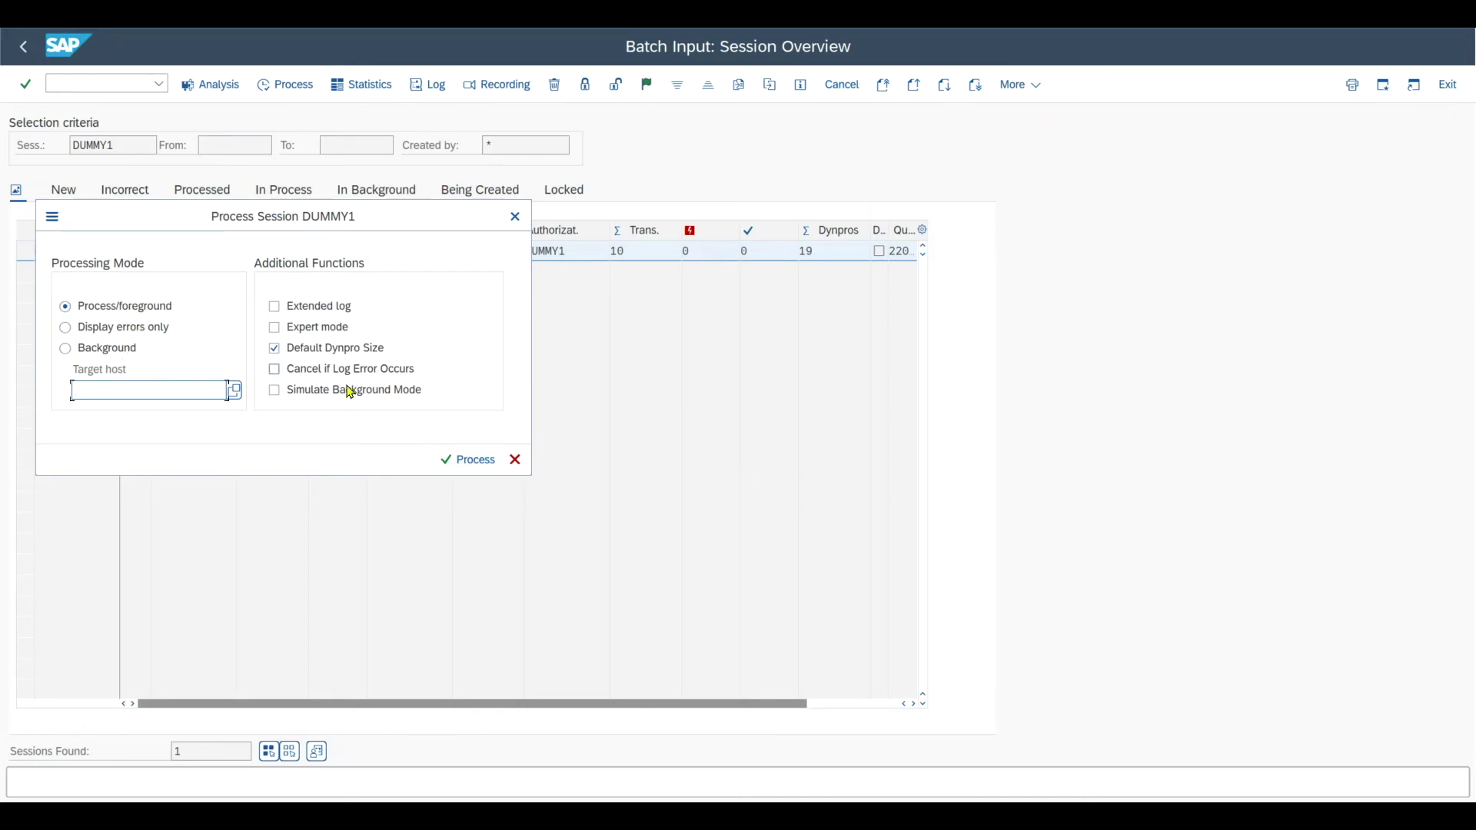
click(464, 461)
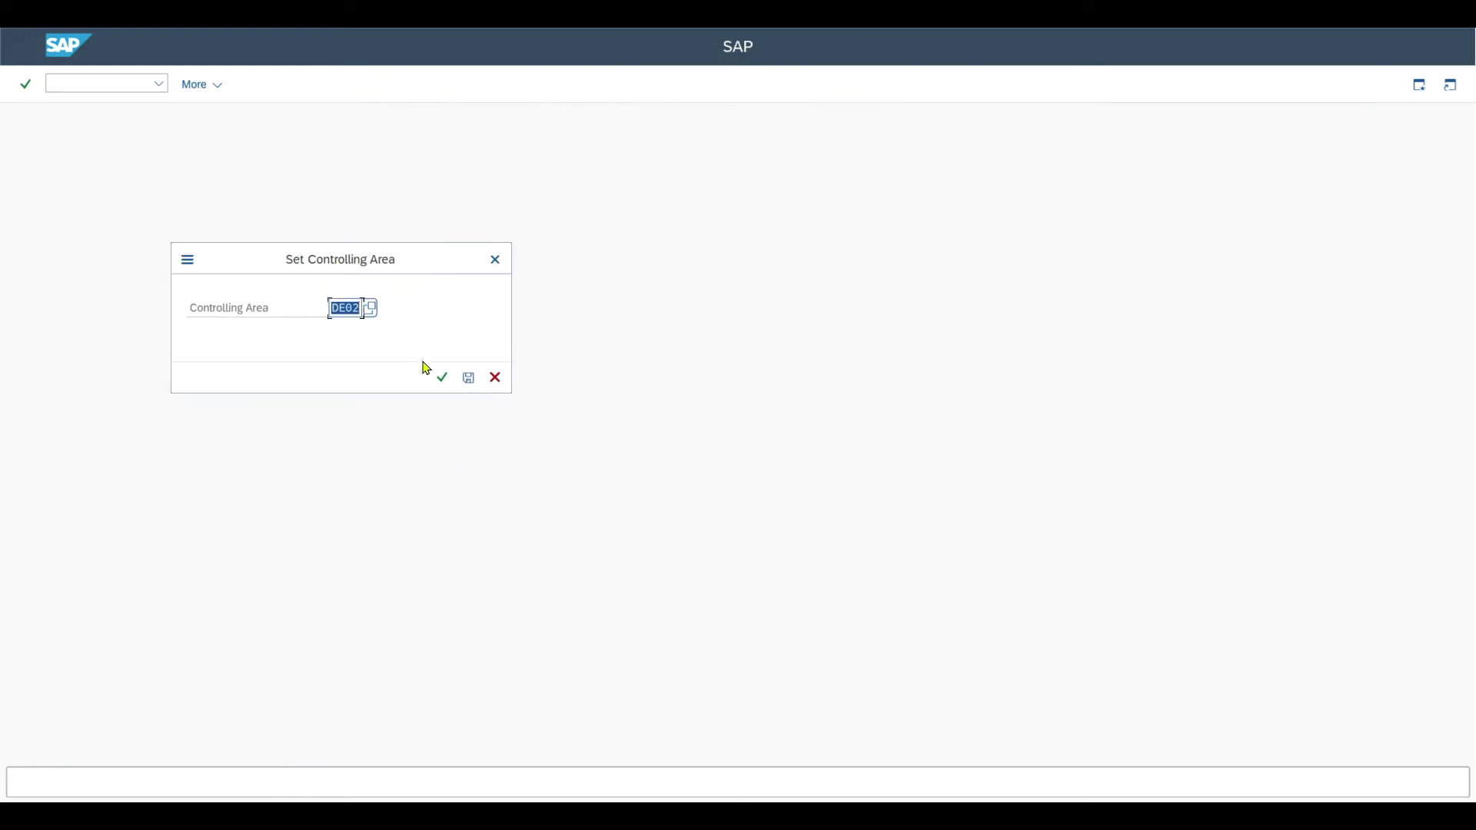
Confirm controlling area DE02 and step through cost elements 500000 to 518100 until processing completes.
click(443, 378)
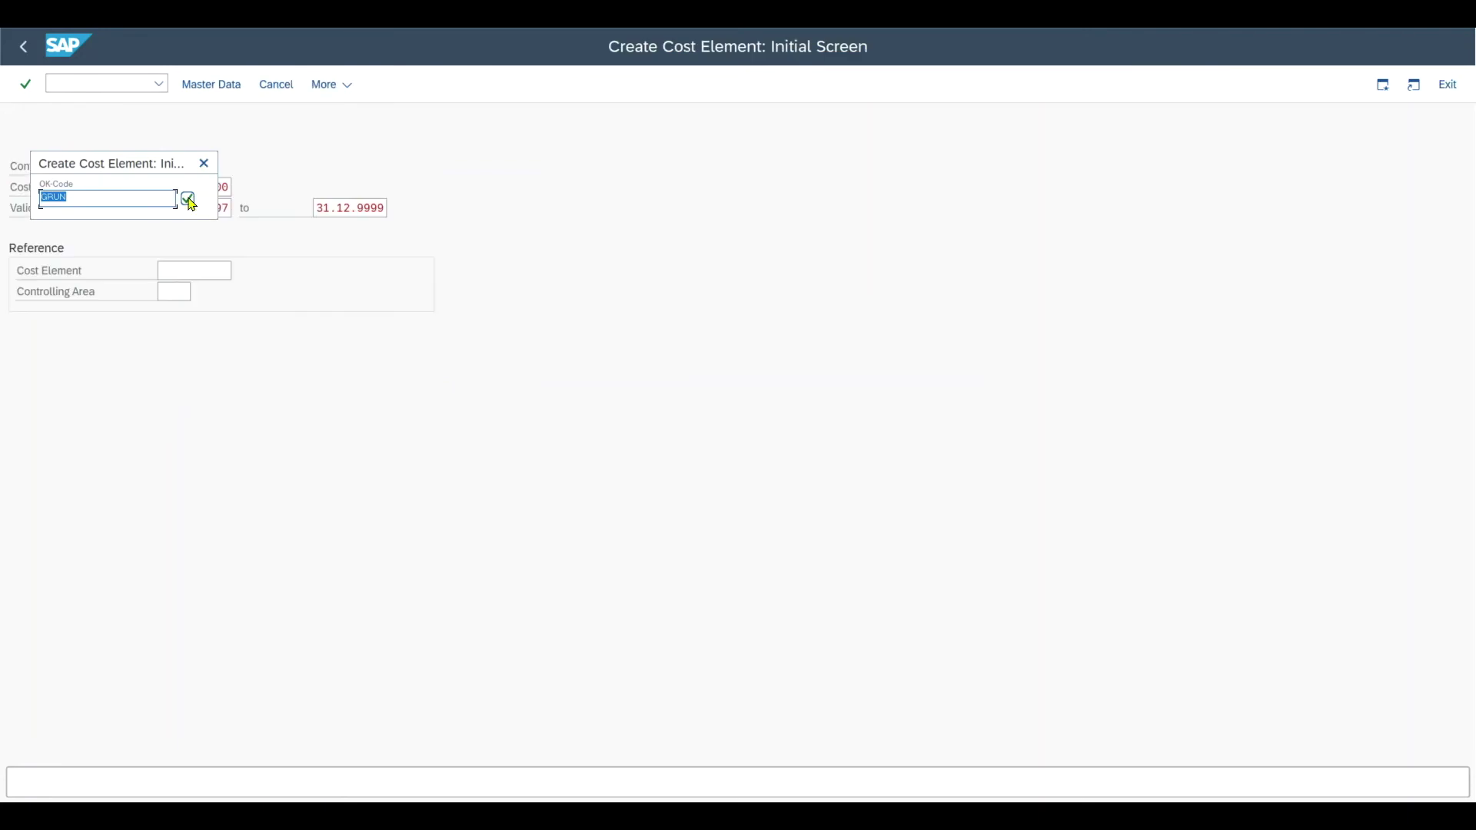
click(188, 200)
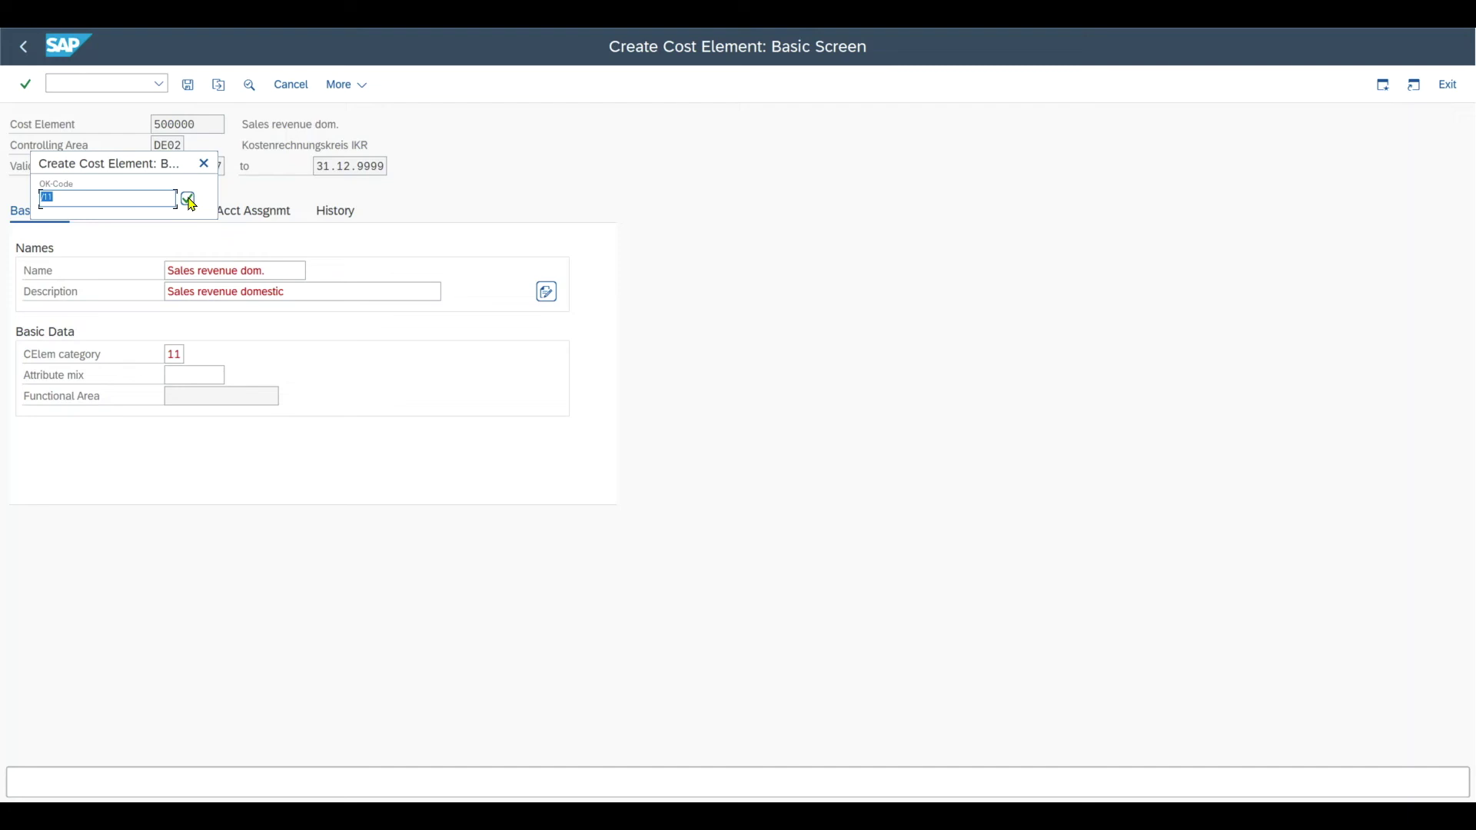
click(188, 200)
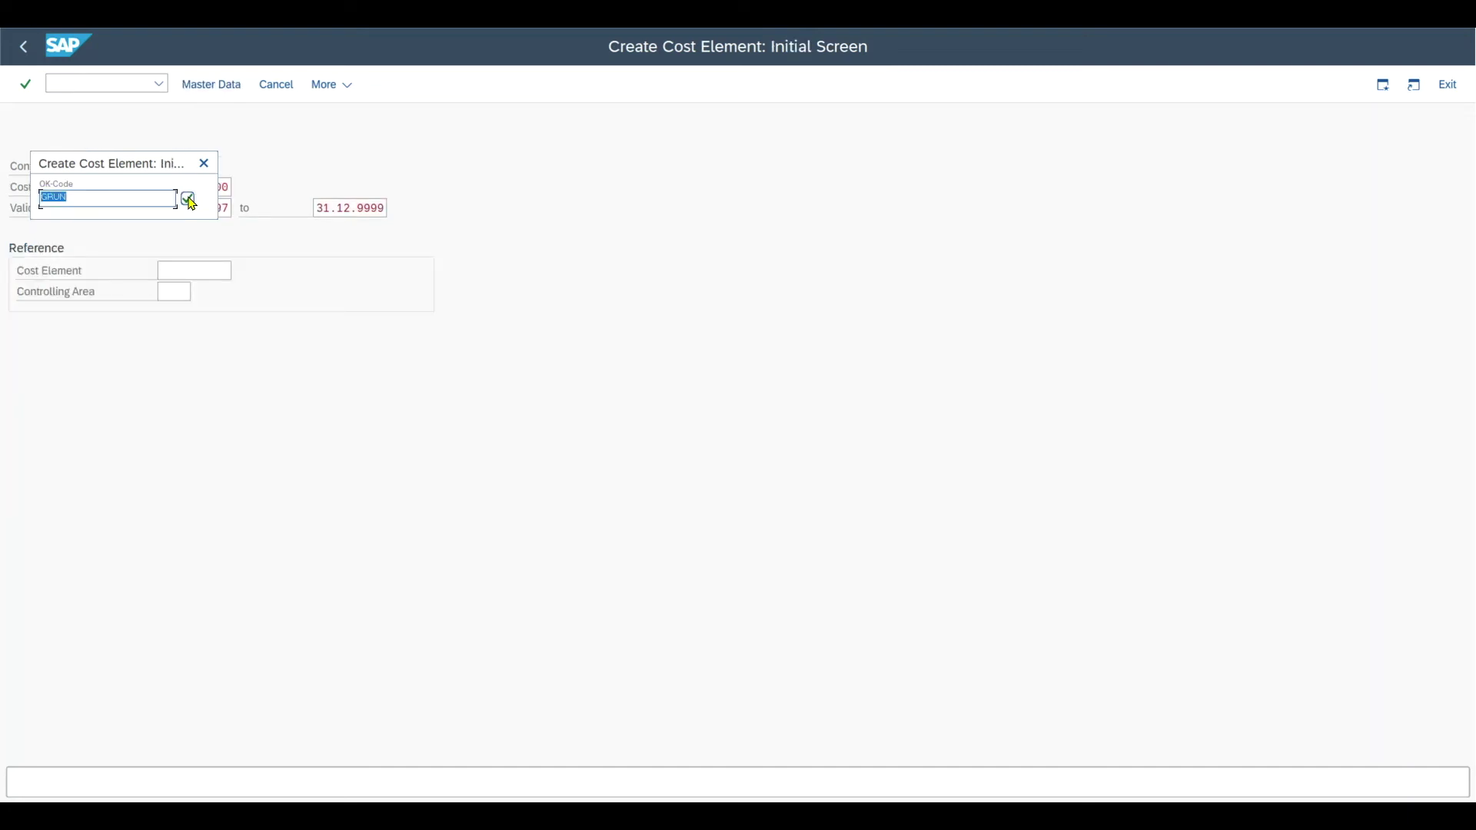
click(188, 199)
click(189, 199)
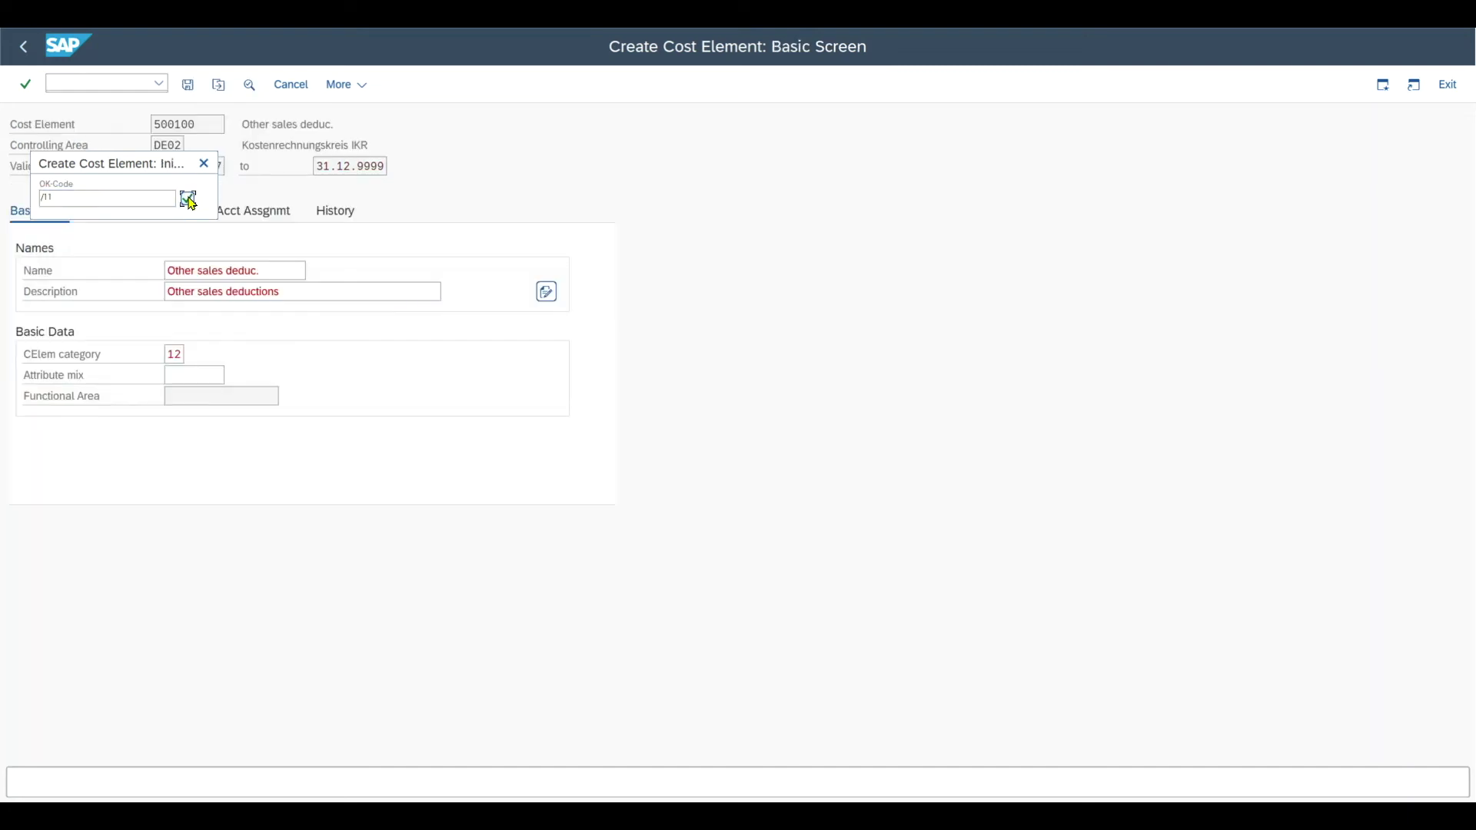
click(188, 200)
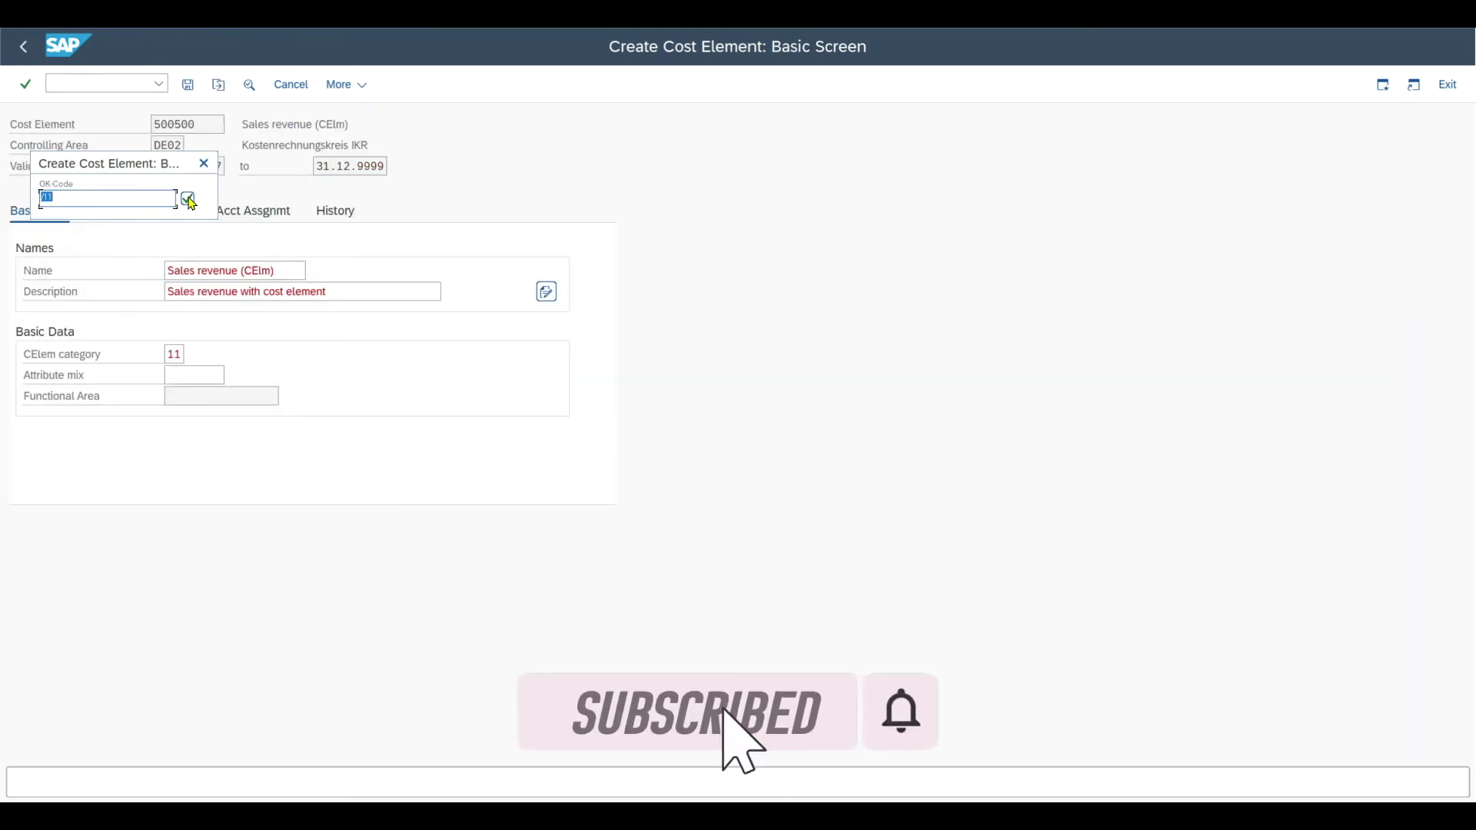
click(188, 200)
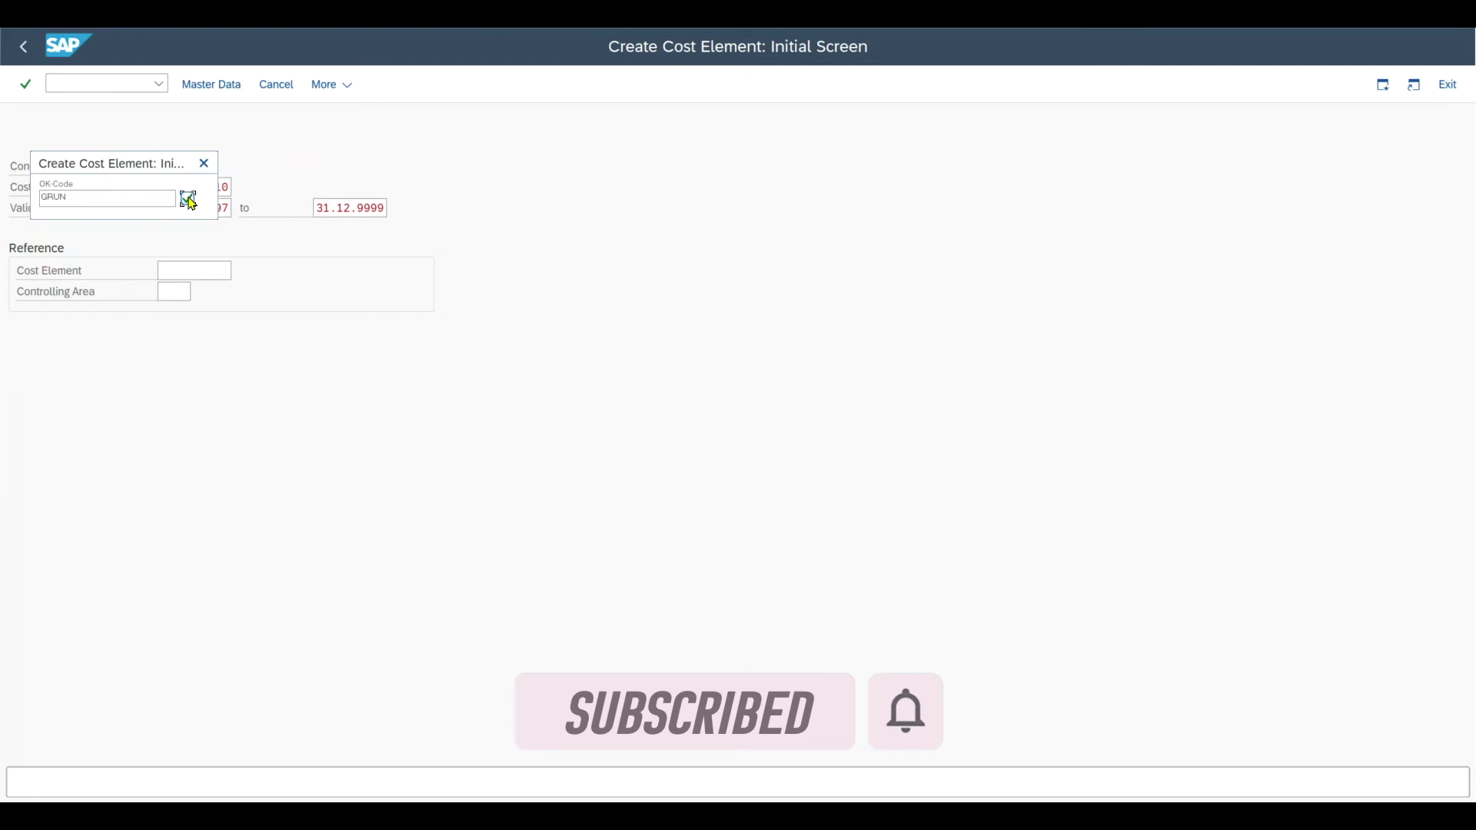
click(188, 200)
click(188, 200)
click(188, 200)
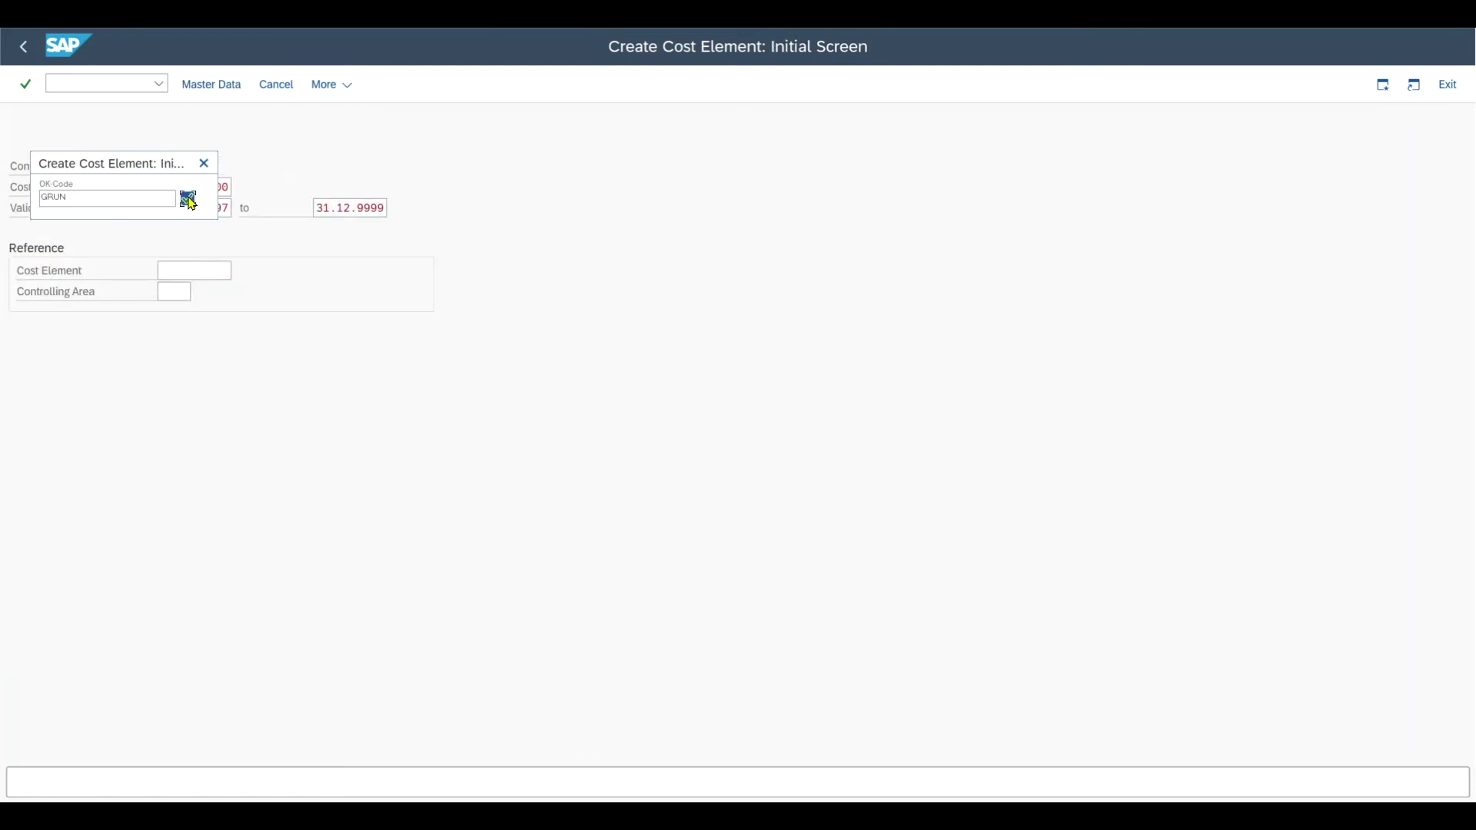
click(188, 200)
click(188, 200)
click(189, 200)
click(189, 200)
Open DUMMY1's analysis and verify all 10 transactions processed with no errors.
click(188, 200)
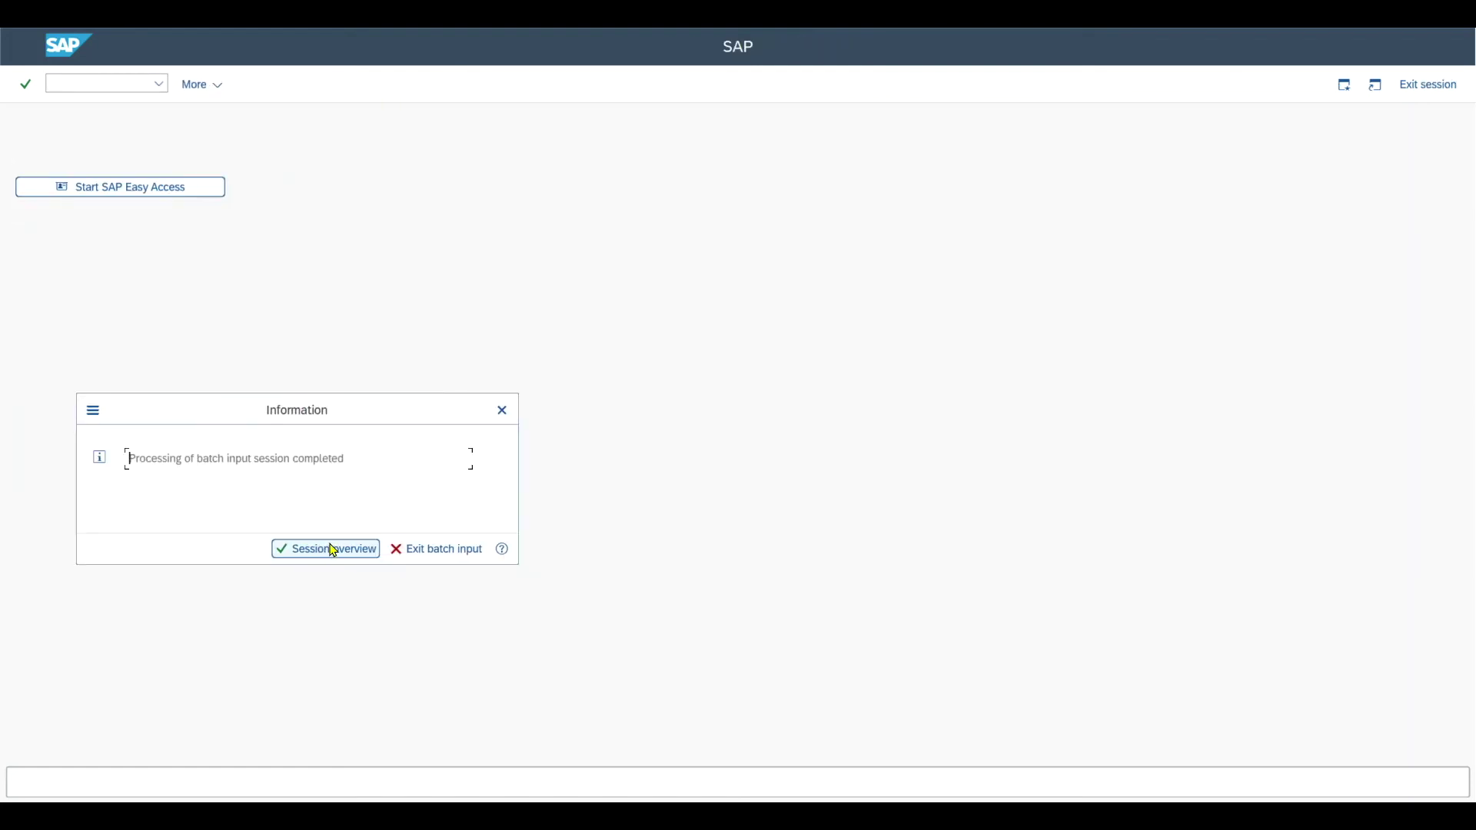
click(328, 549)
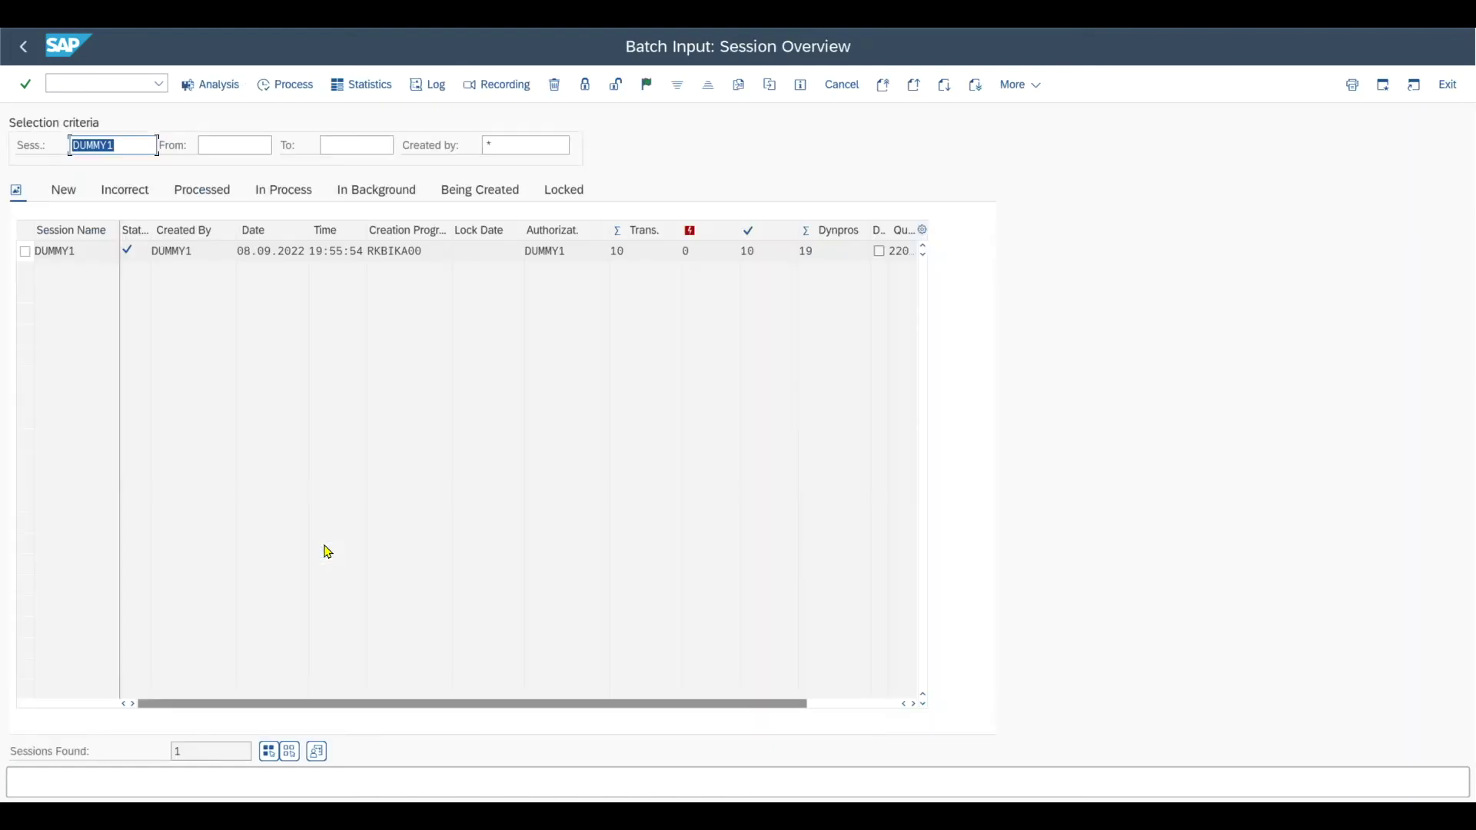
double_click(75, 251)
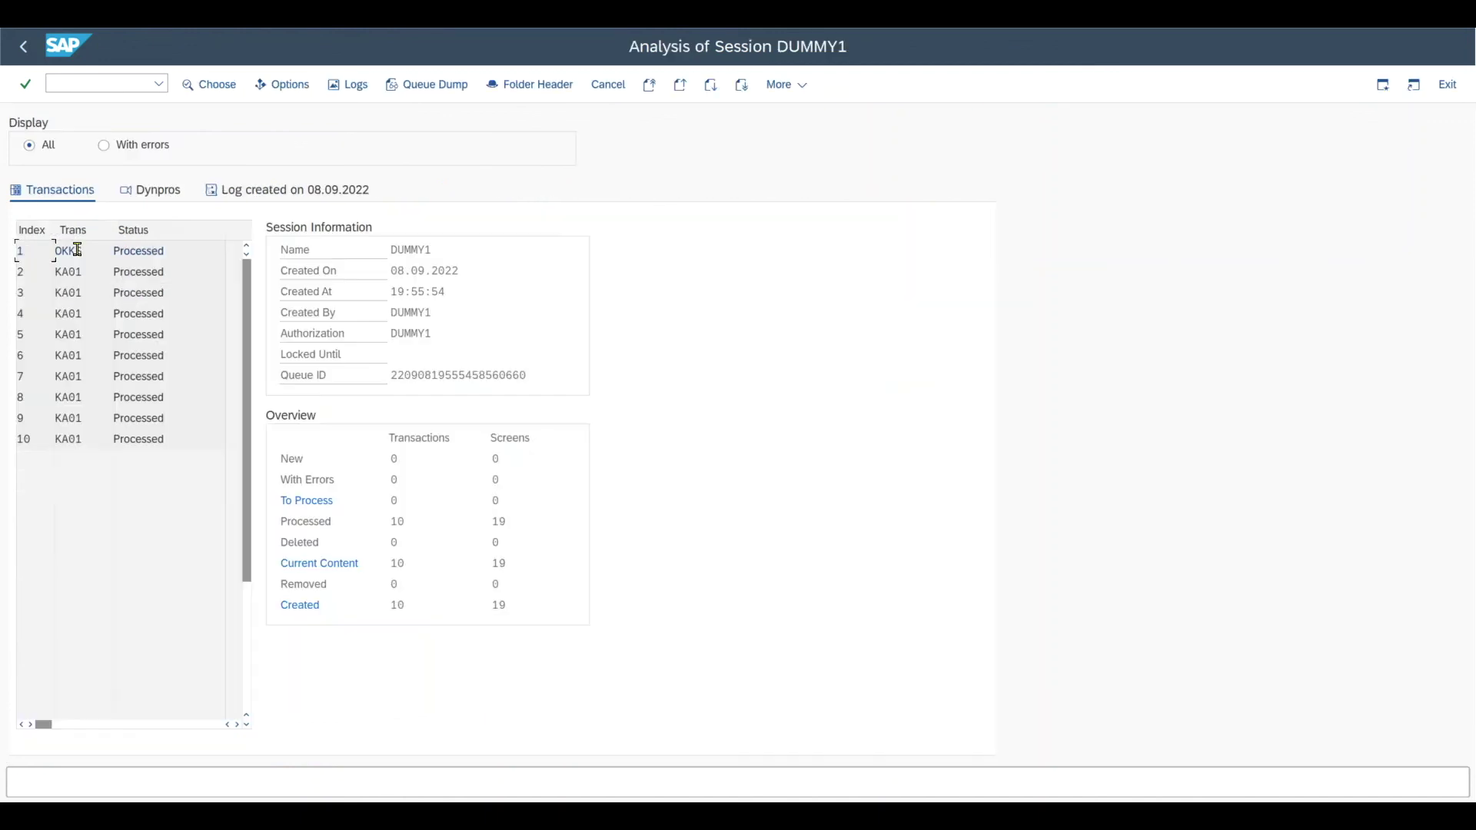
click(401, 521)
drag(403, 522, 390, 525)
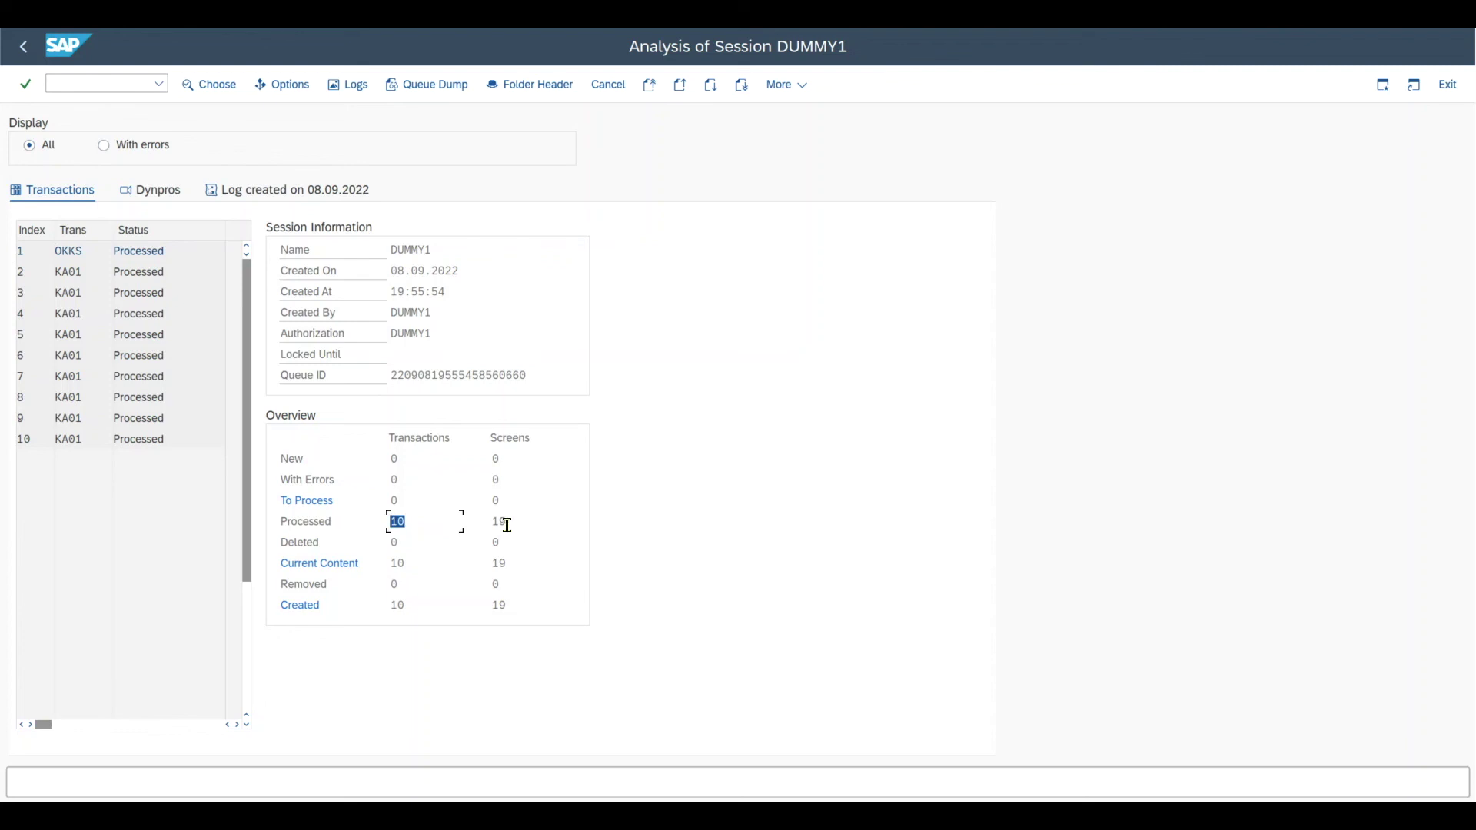